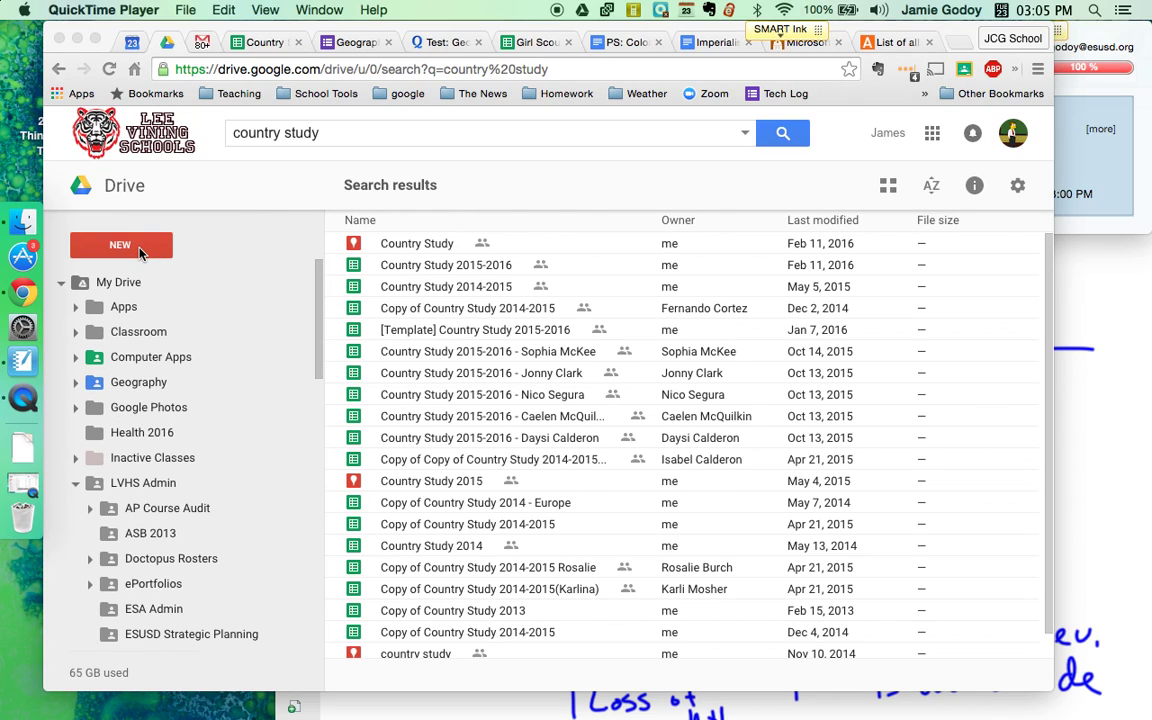
Step: Create a blank Google Form from Drive and select its placeholder title for editing
{"action": "left_click", "coordinate": [140, 252]}
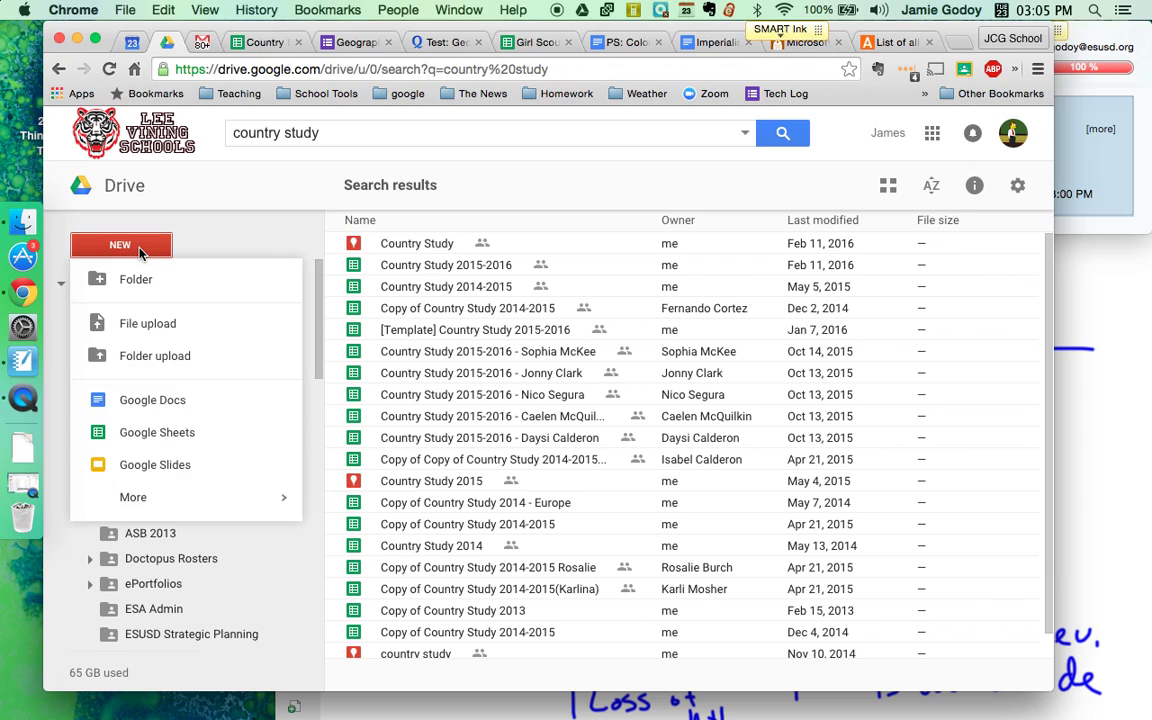
{"action": "mouse_move", "coordinate": [140, 498]}
{"action": "left_click", "coordinate": [400, 508]}
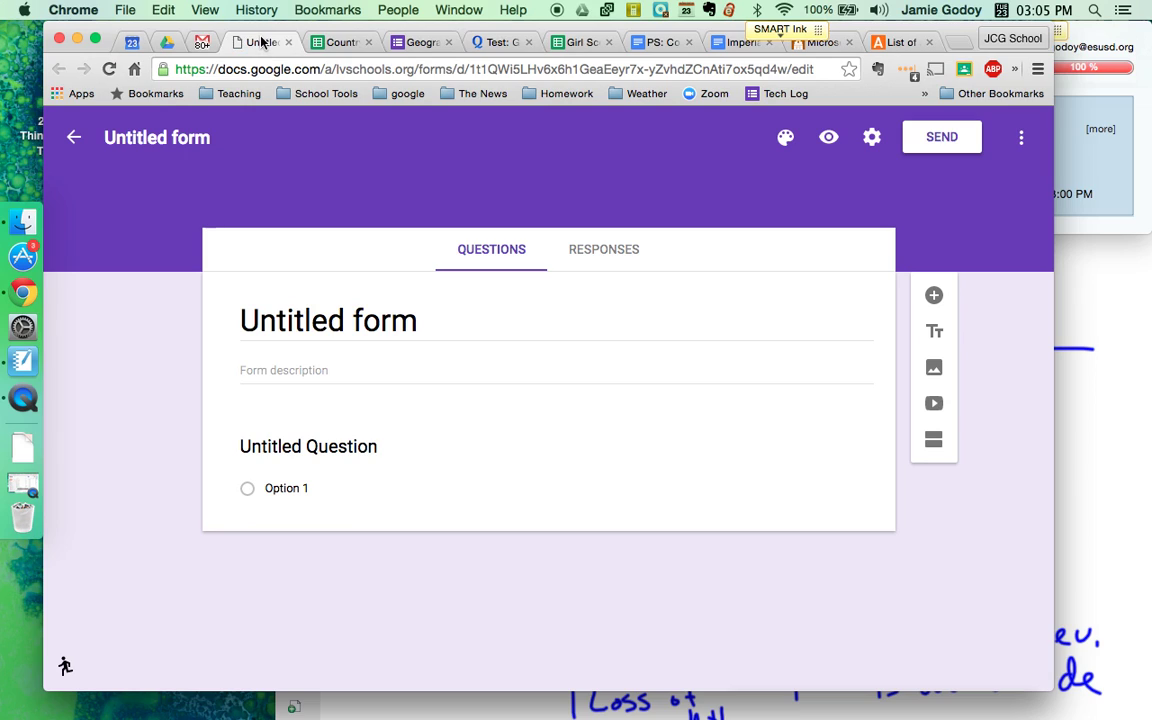
{"action": "left_click", "coordinate": [320, 320]}
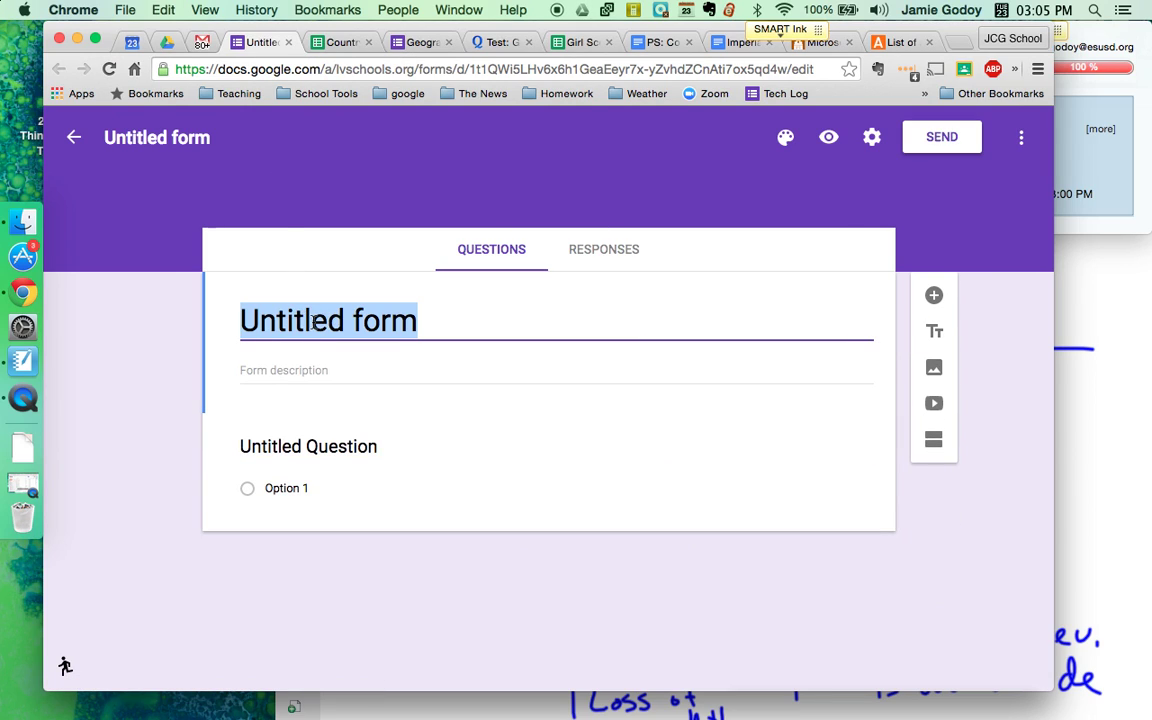
{"action": "left_click", "coordinate": [152, 42]}
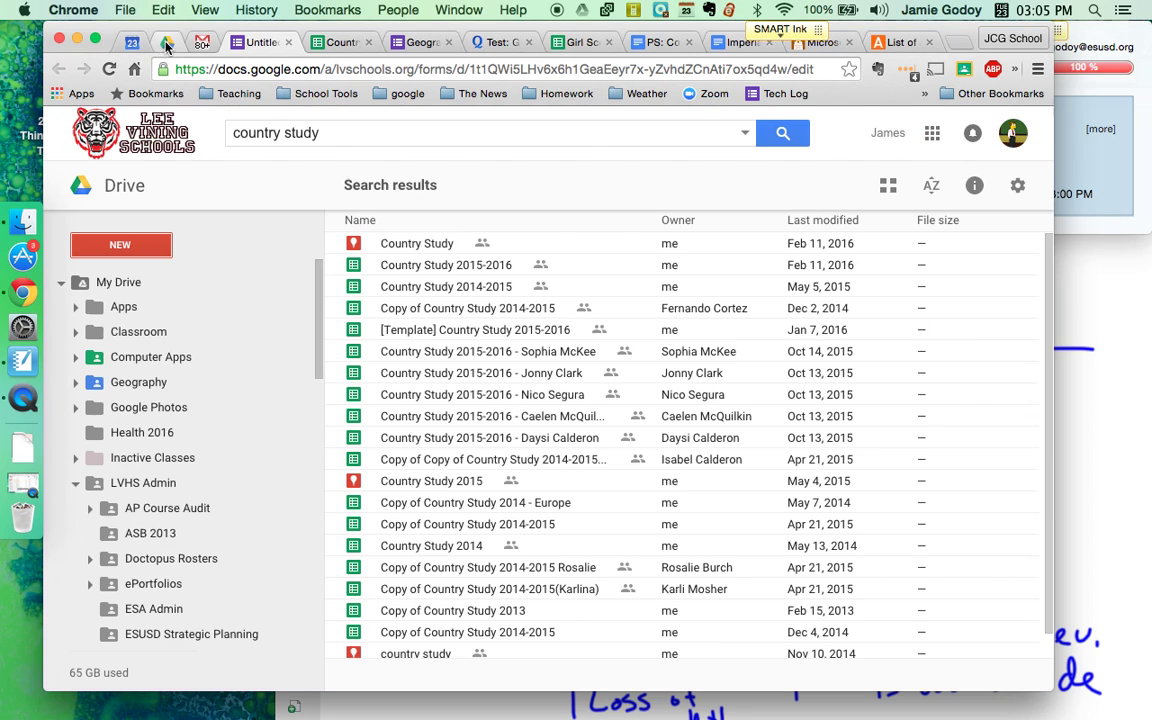
{"action": "left_click", "coordinate": [118, 244]}
{"action": "mouse_move", "coordinate": [143, 493]}
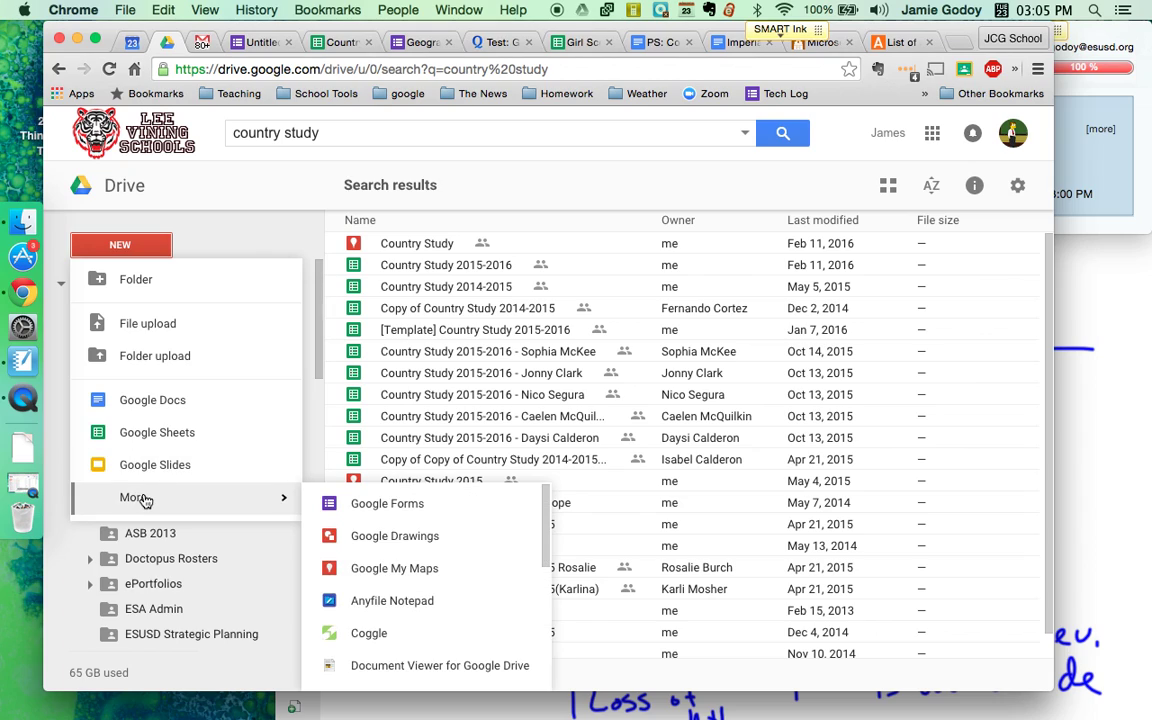
Step: Return to the new form, title it "Africa: Map Test" and apply the same name to the form file
{"action": "left_click", "coordinate": [253, 45]}
{"action": "type", "text": "Africa: Map Test"}
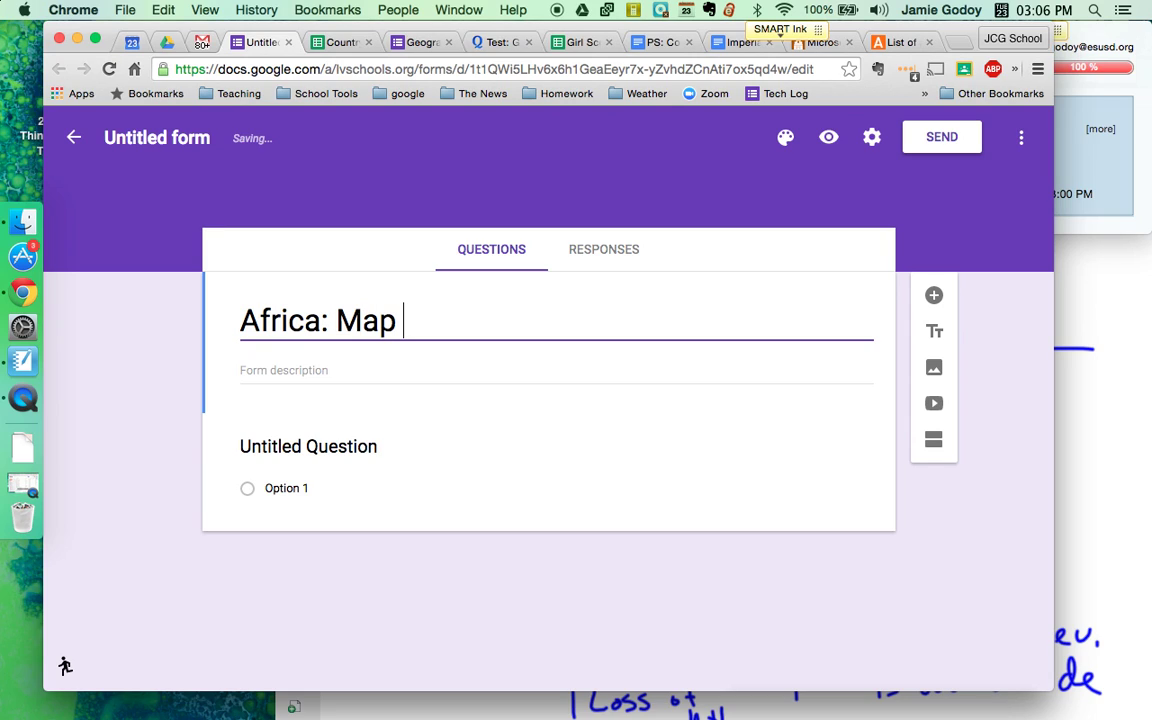
{"action": "left_click", "coordinate": [186, 141]}
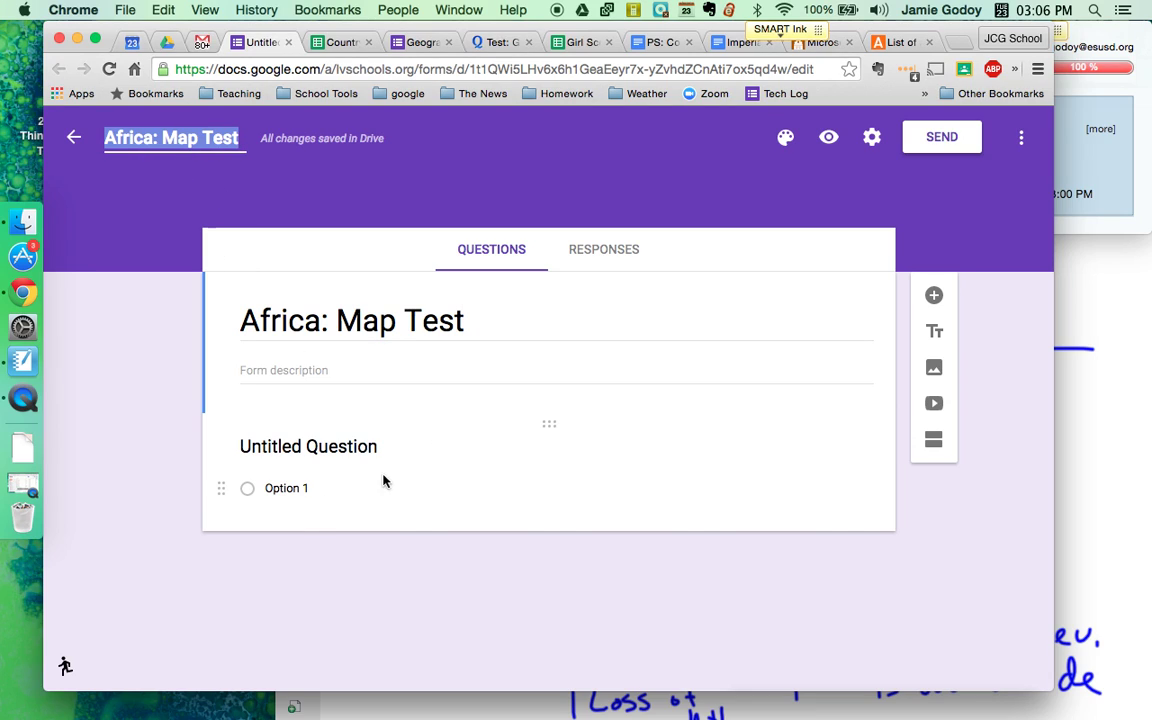
Step: Change the untitled question's type from multiple choice to Dropdown and select its first option's text
{"action": "left_click", "coordinate": [351, 483]}
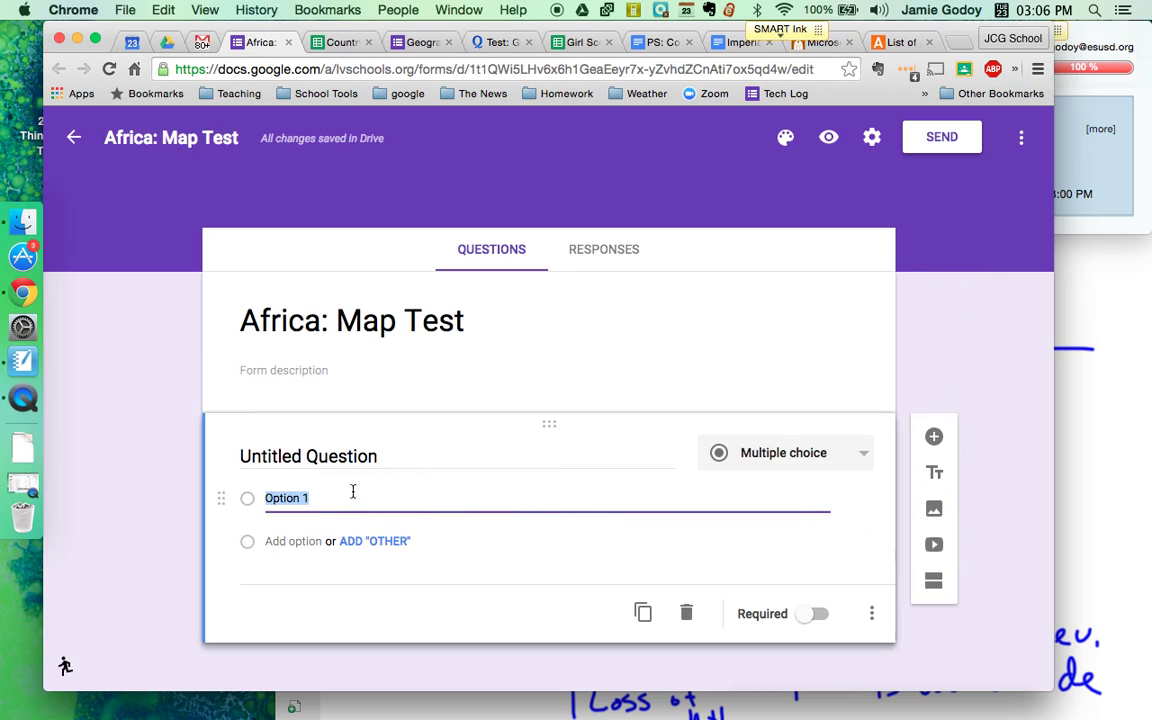
{"action": "left_click", "coordinate": [842, 455]}
{"action": "left_click", "coordinate": [771, 540]}
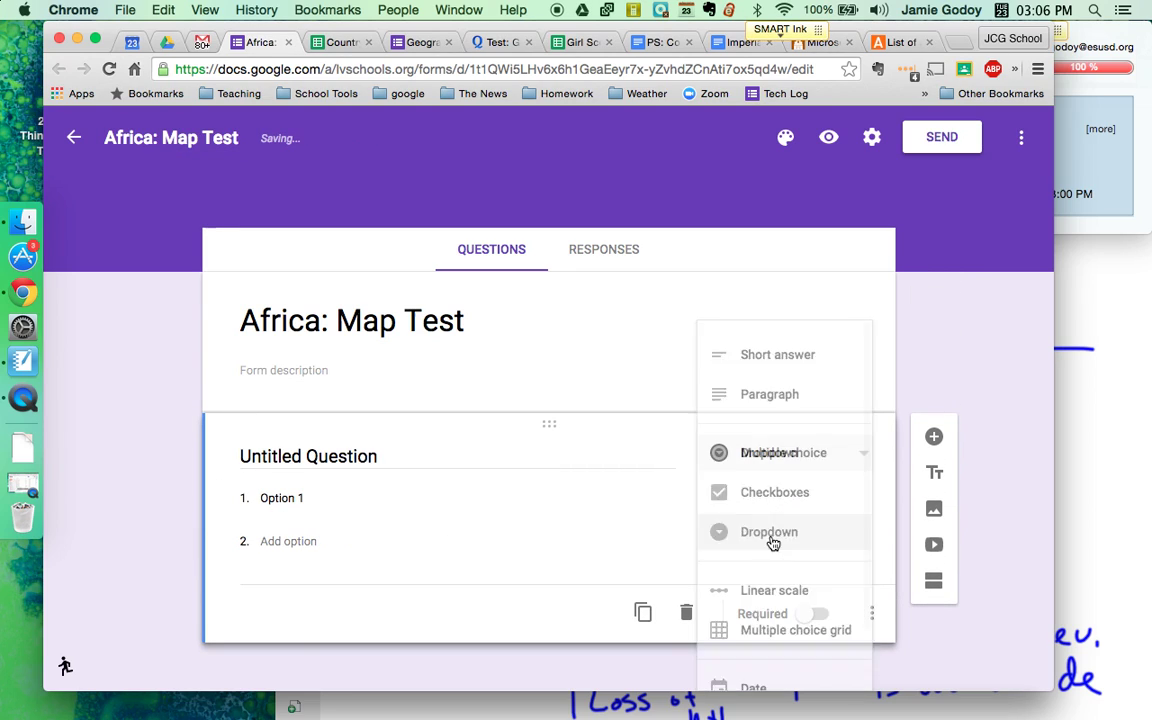
{"action": "left_click", "coordinate": [310, 499]}
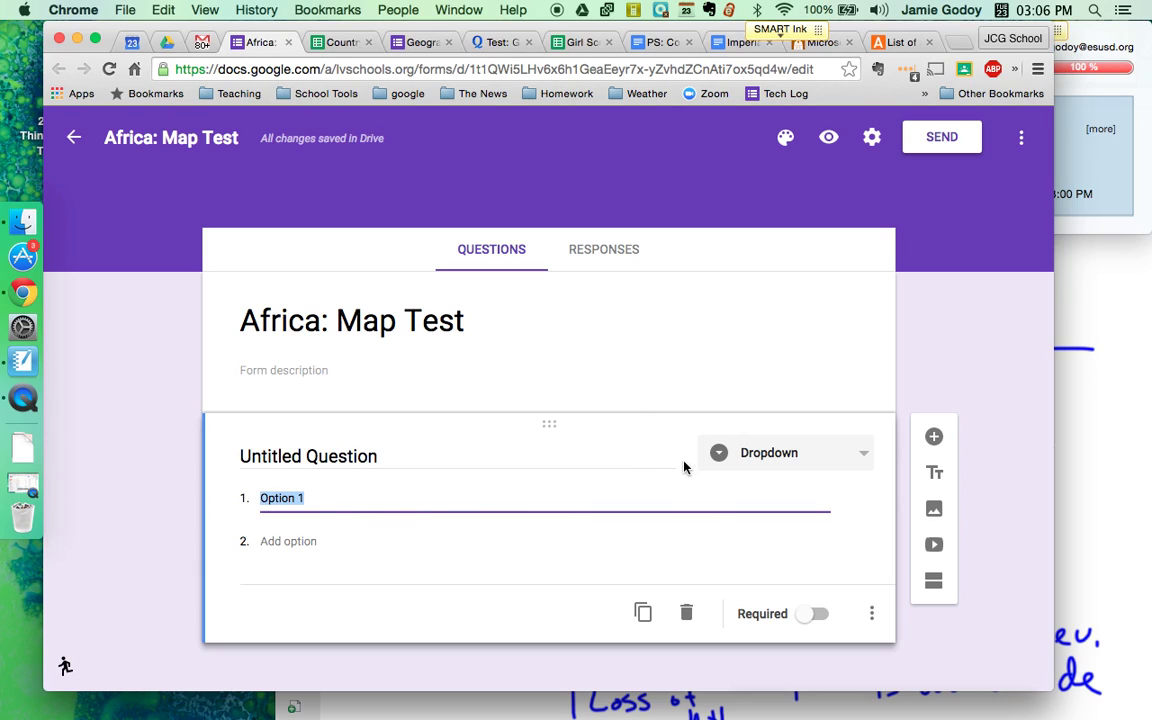
Step: Insert the image Africa Outline Map-numbered.gif from the 03-Africa folder into the form and close the Finder window
{"action": "left_click", "coordinate": [934, 510]}
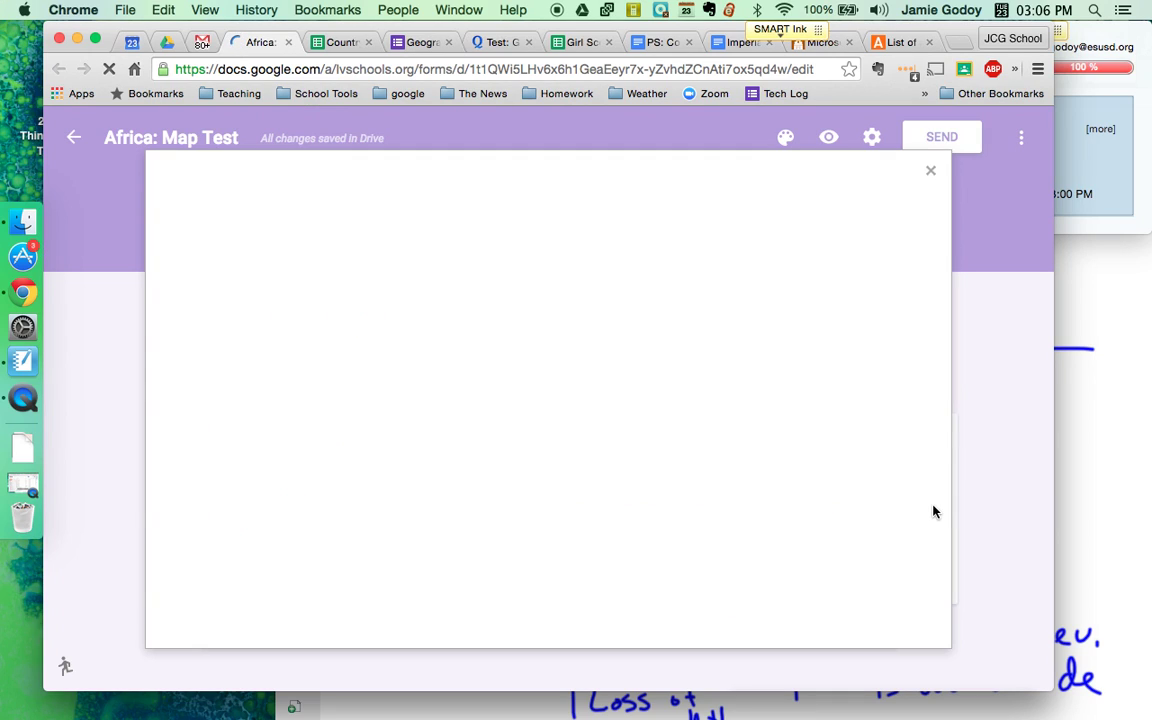
{"action": "left_click", "coordinate": [24, 222]}
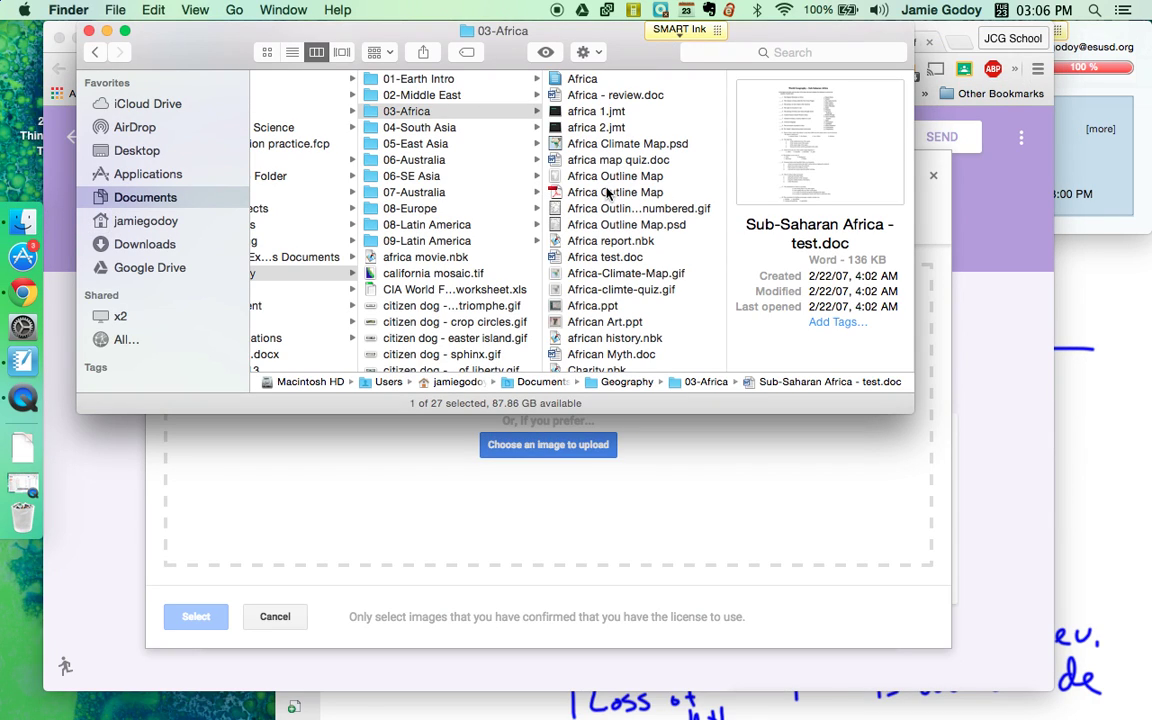
{"action": "left_click", "coordinate": [612, 177]}
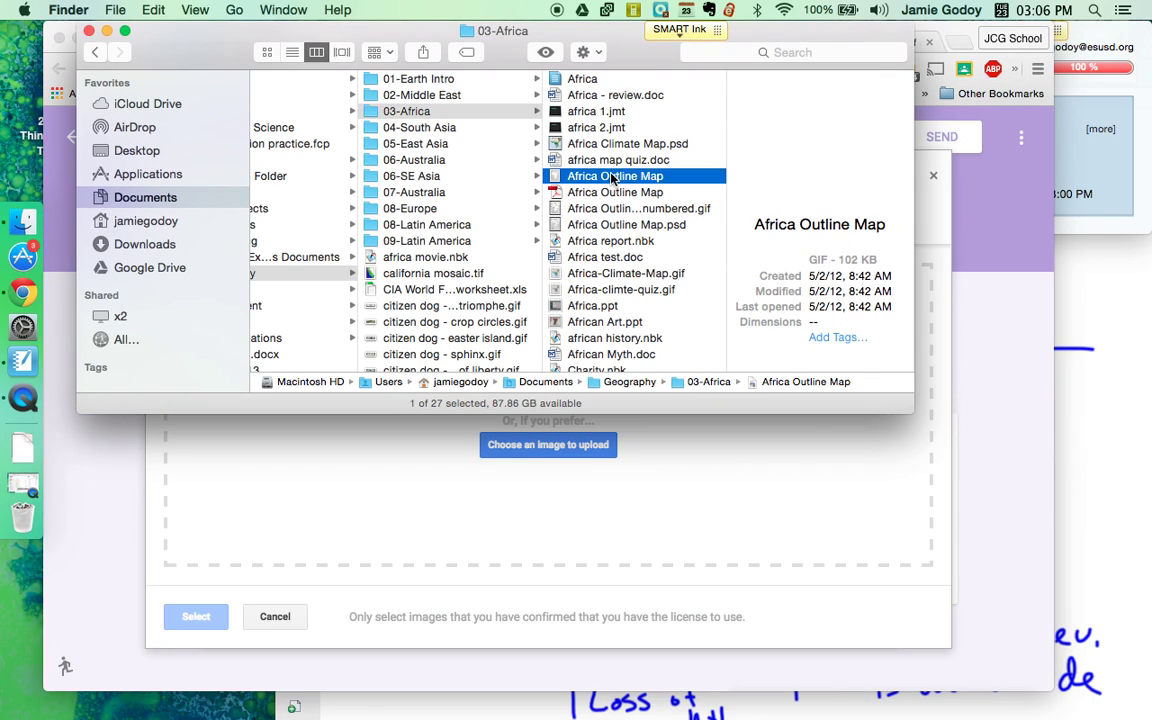
{"action": "left_click", "coordinate": [609, 208]}
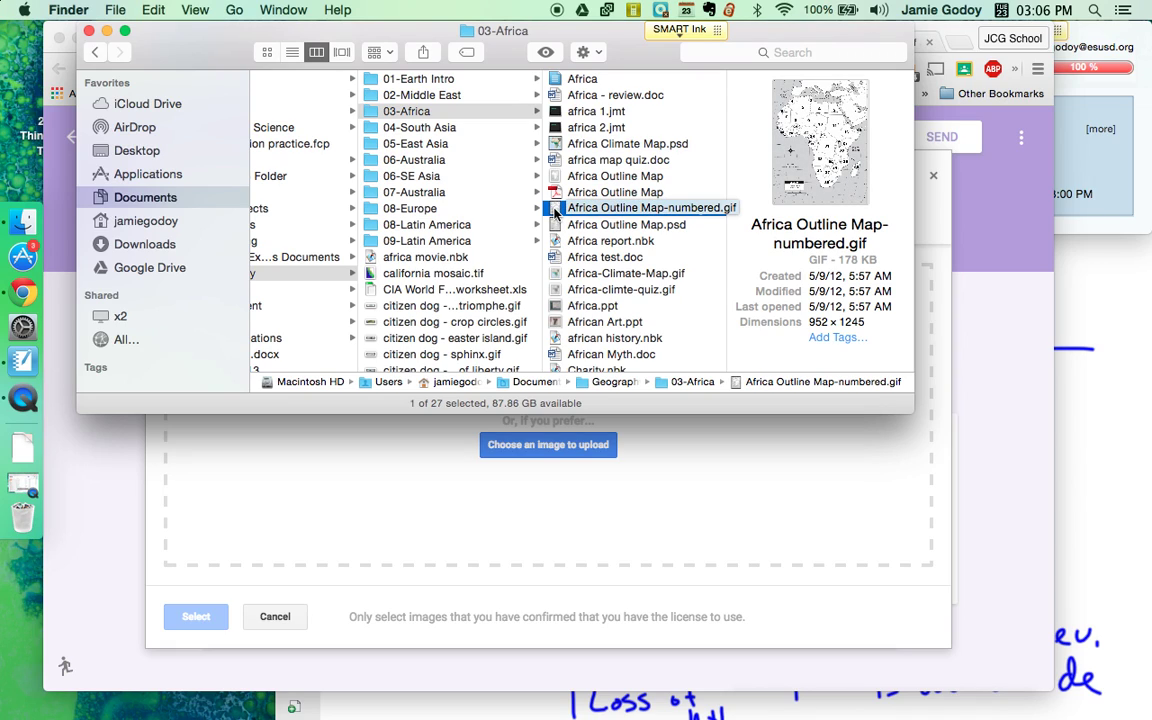
{"action": "left_click_drag", "start_coordinate": [555, 213], "coordinate": [663, 468]}
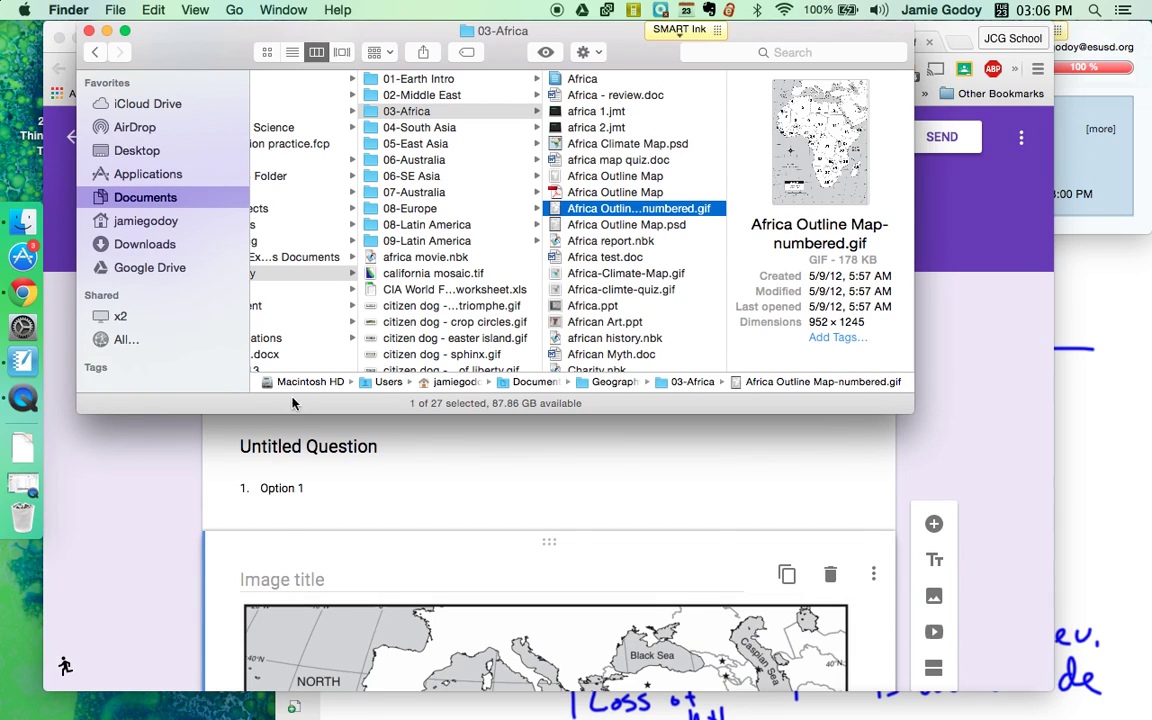
{"action": "left_click", "coordinate": [89, 31]}
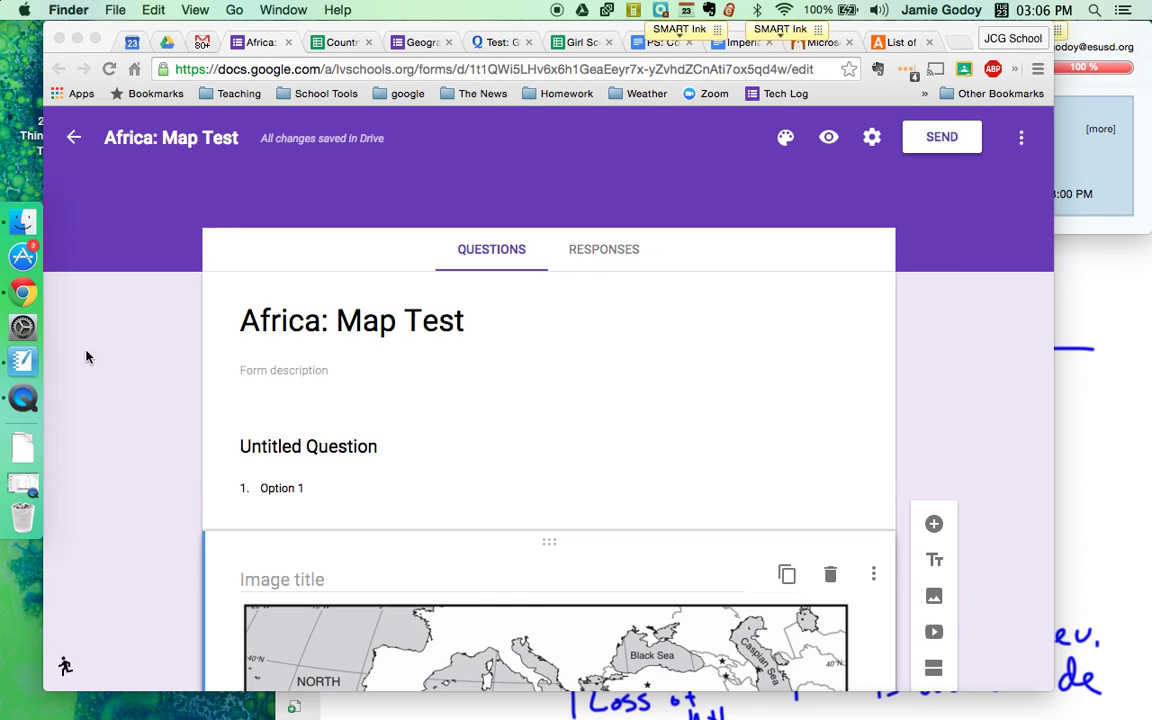
Step: Look over the inserted numbered Africa map and move it above the untitled question
{"action": "scroll", "coordinate": [98, 468], "scroll_direction": "down", "scroll_amount": 5}
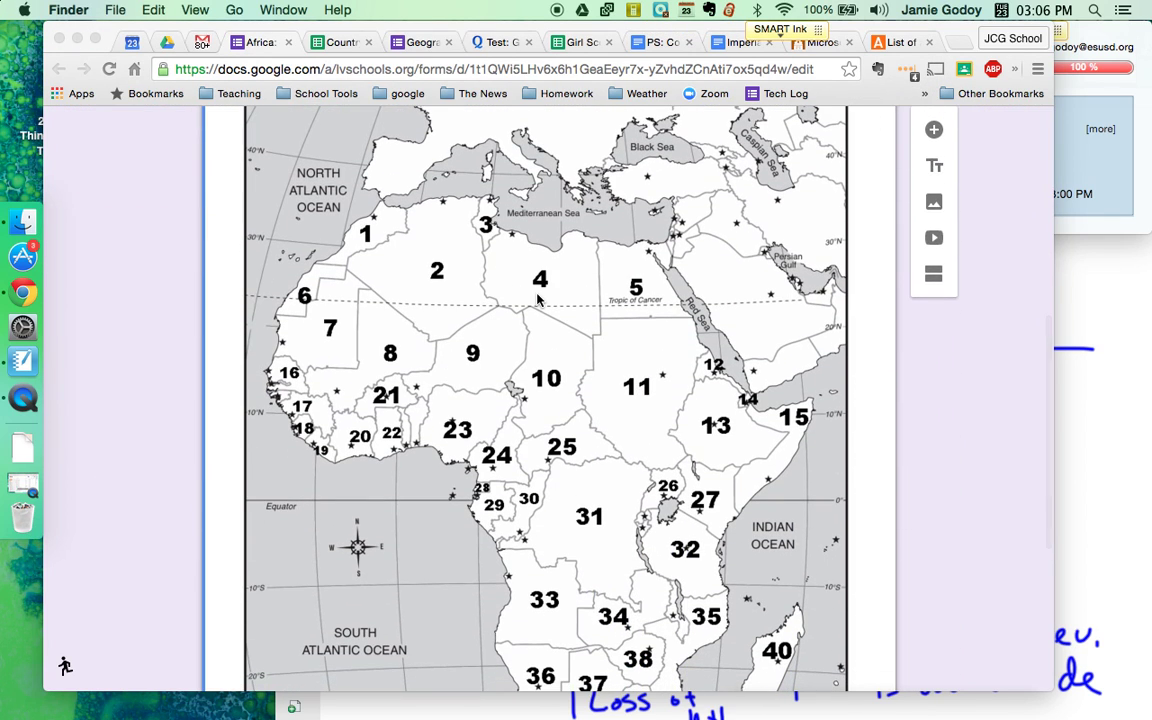
{"action": "scroll", "coordinate": [443, 371], "scroll_direction": "down", "scroll_amount": 5}
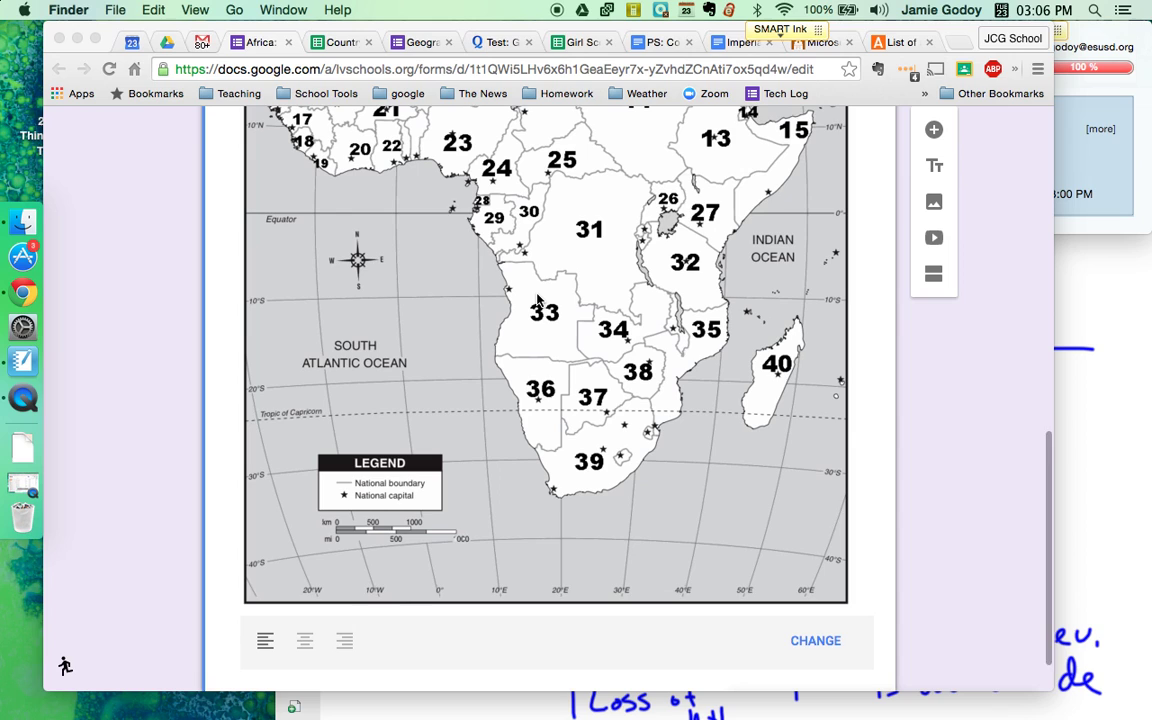
{"action": "scroll", "coordinate": [537, 300], "scroll_direction": "up", "scroll_amount": 6}
{"action": "scroll", "coordinate": [537, 300], "scroll_direction": "down", "scroll_amount": 4}
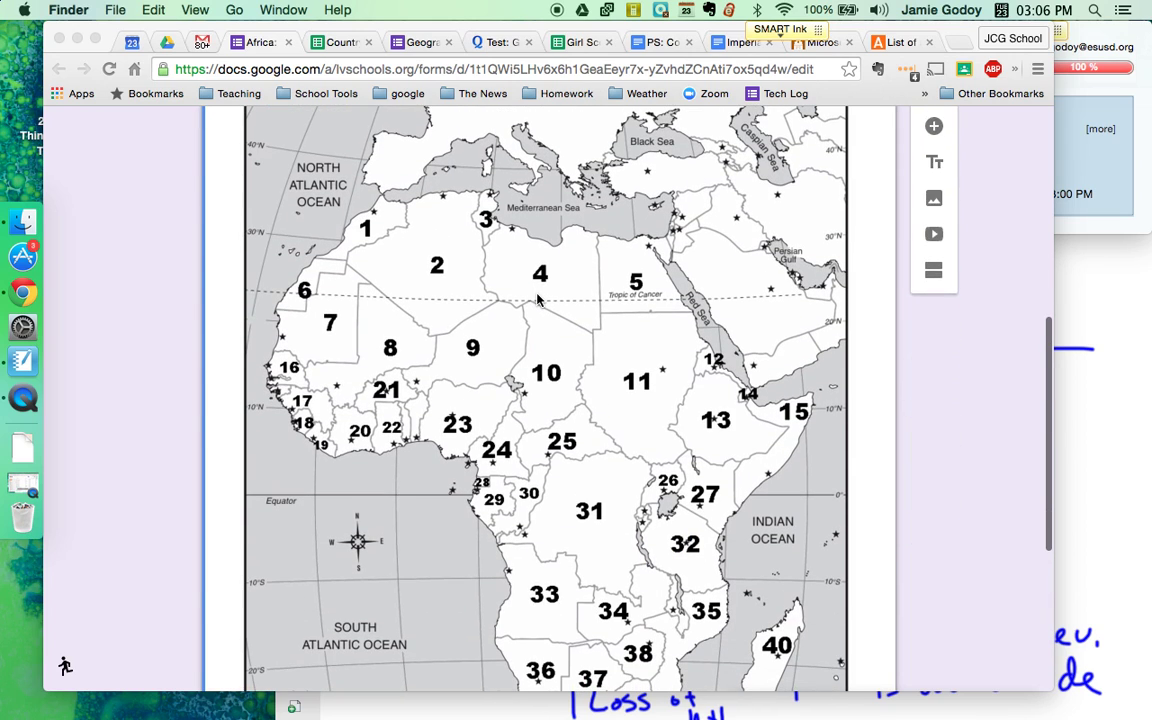
{"action": "scroll", "coordinate": [537, 300], "scroll_direction": "up", "scroll_amount": 3}
{"action": "scroll", "coordinate": [537, 300], "scroll_direction": "up", "scroll_amount": 4}
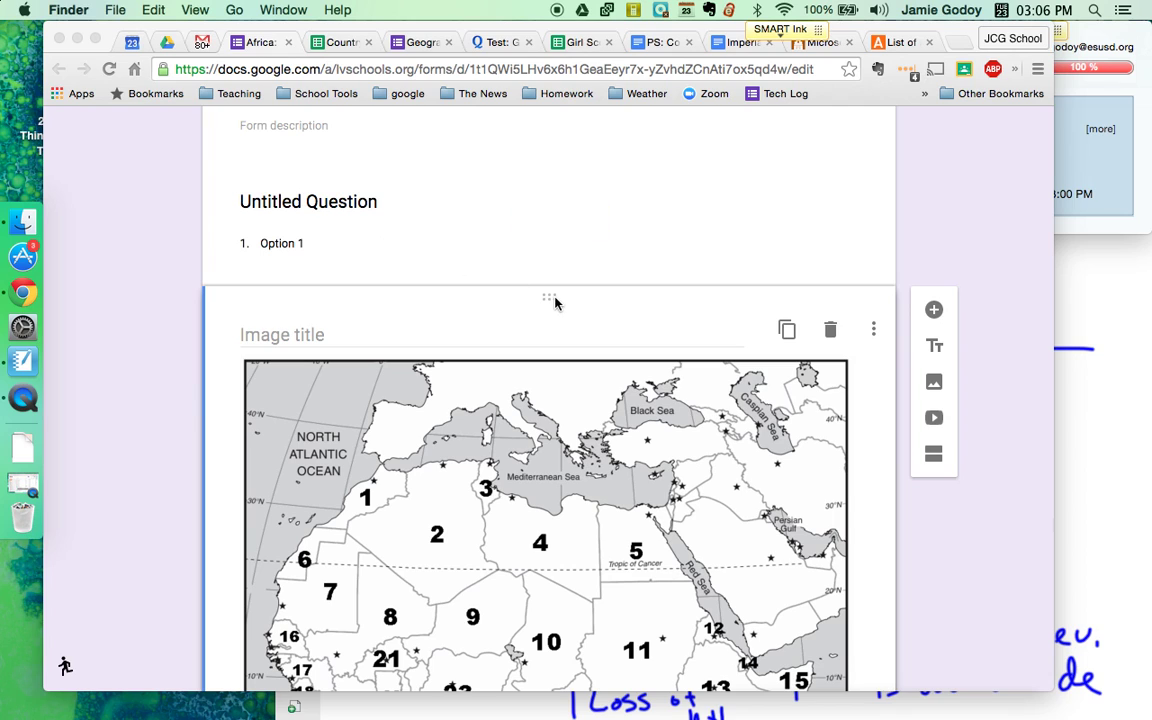
{"action": "left_click", "coordinate": [556, 303]}
{"action": "mouse_move", "coordinate": [549, 297]}
{"action": "left_mouse_down"}
{"action": "mouse_move", "coordinate": [550, 212]}
{"action": "mouse_move", "coordinate": [534, 295]}
{"action": "left_mouse_up"}
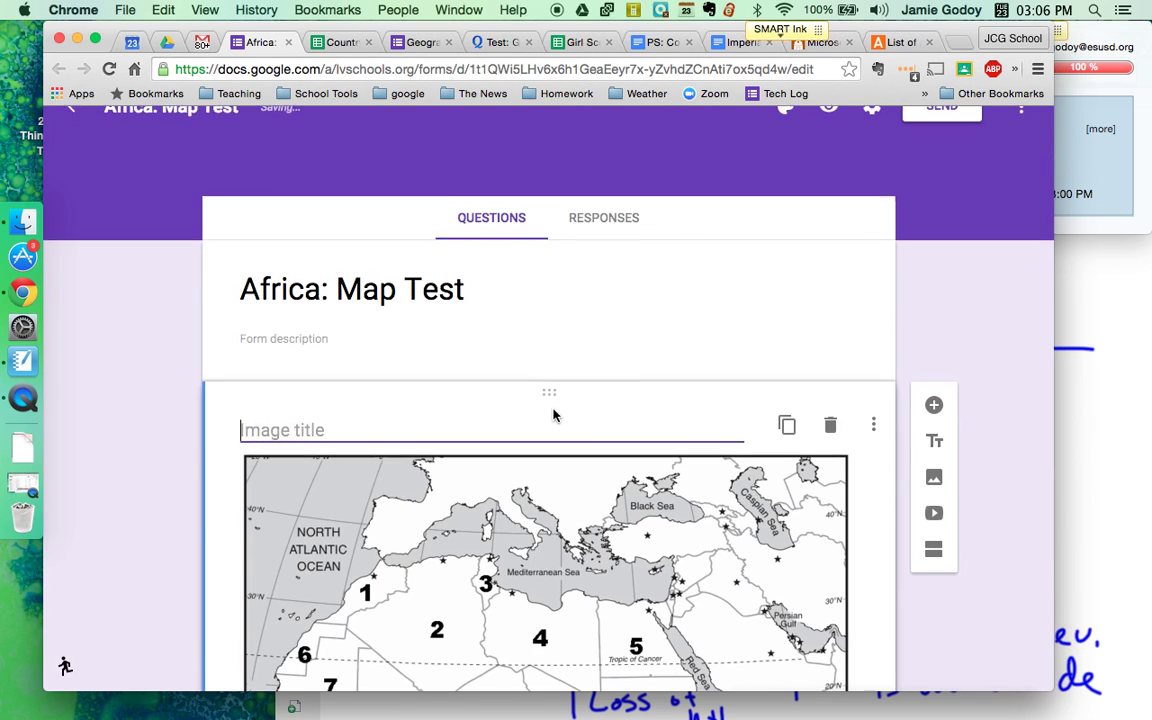
Step: Paste the copied first column of the African countries list, Algeria to Libya, into the dropdown question starting at its first option
{"action": "scroll", "coordinate": [554, 415], "scroll_direction": "down", "scroll_amount": 10}
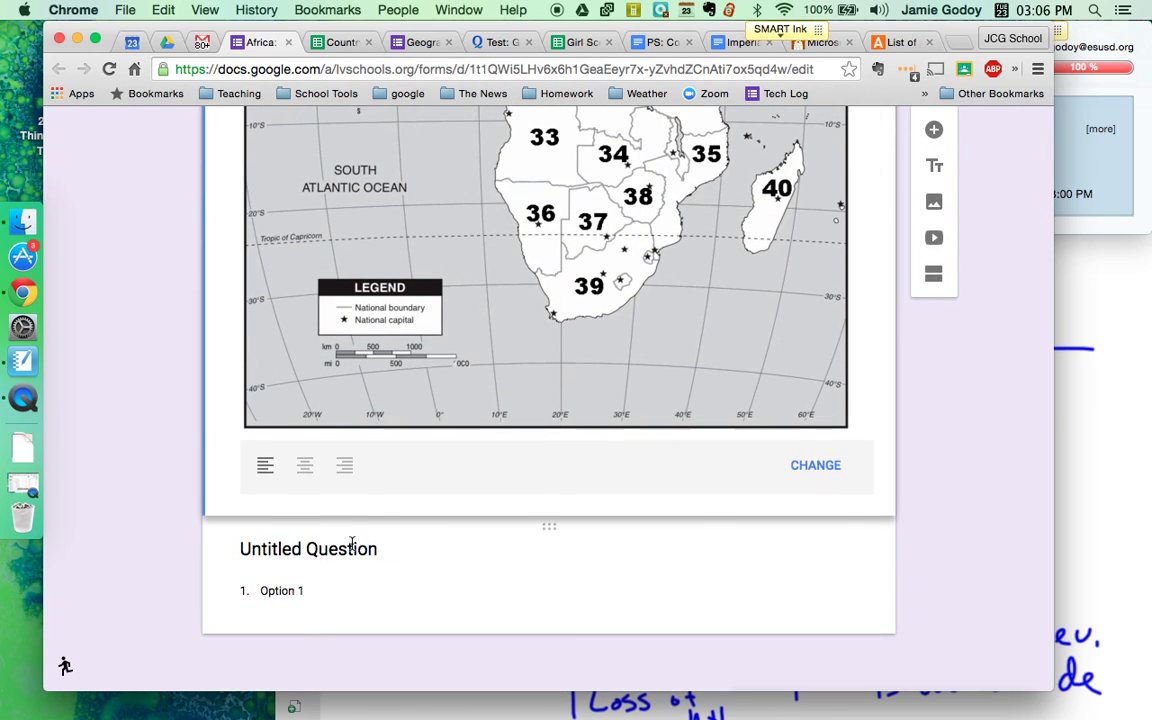
{"action": "left_click", "coordinate": [322, 590]}
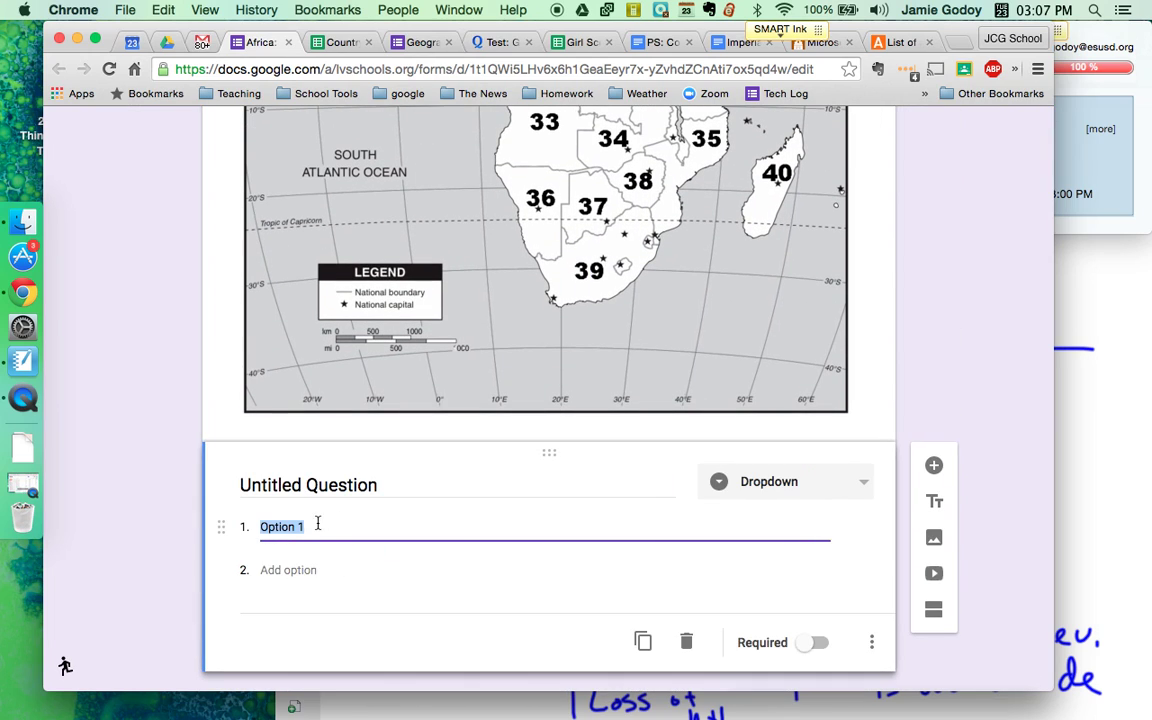
{"action": "left_click", "coordinate": [895, 42]}
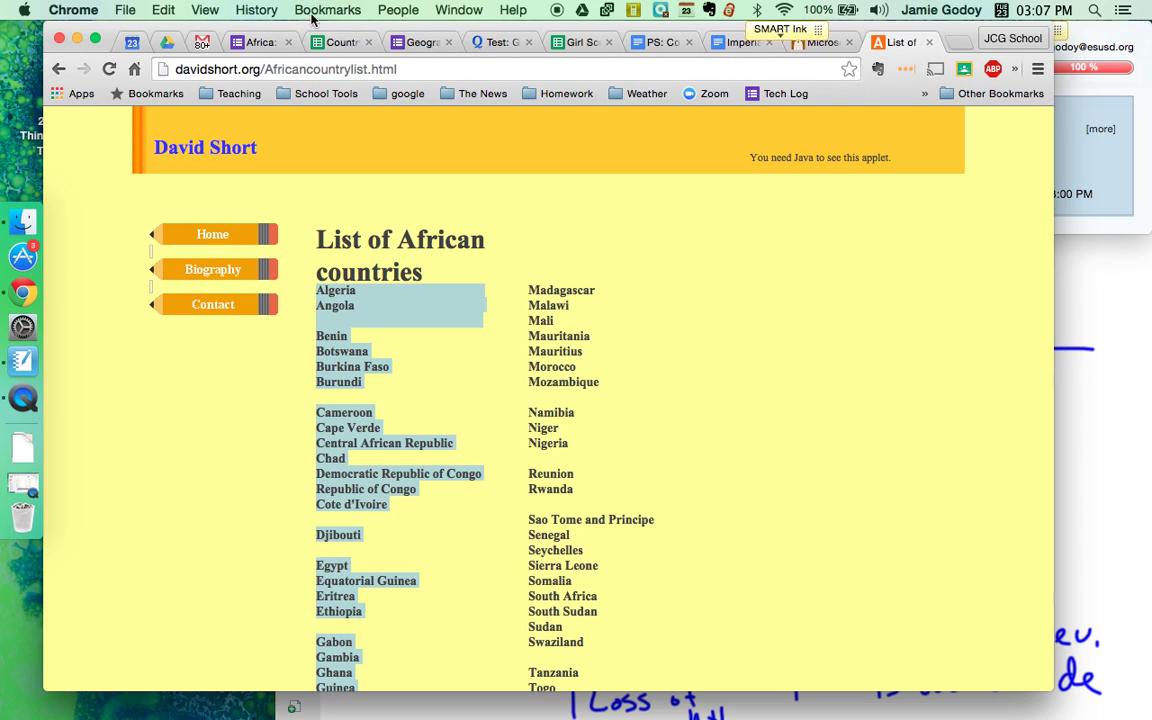
{"action": "left_click", "coordinate": [257, 44]}
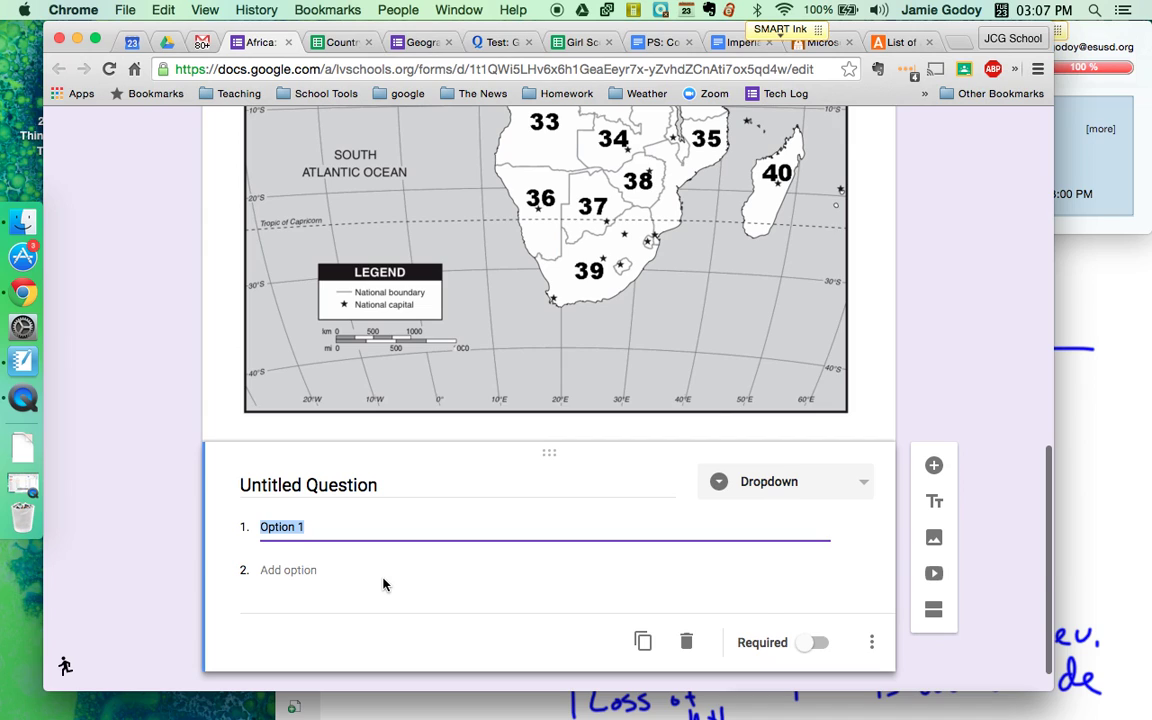
{"action": "key", "text": "cmd+v"}
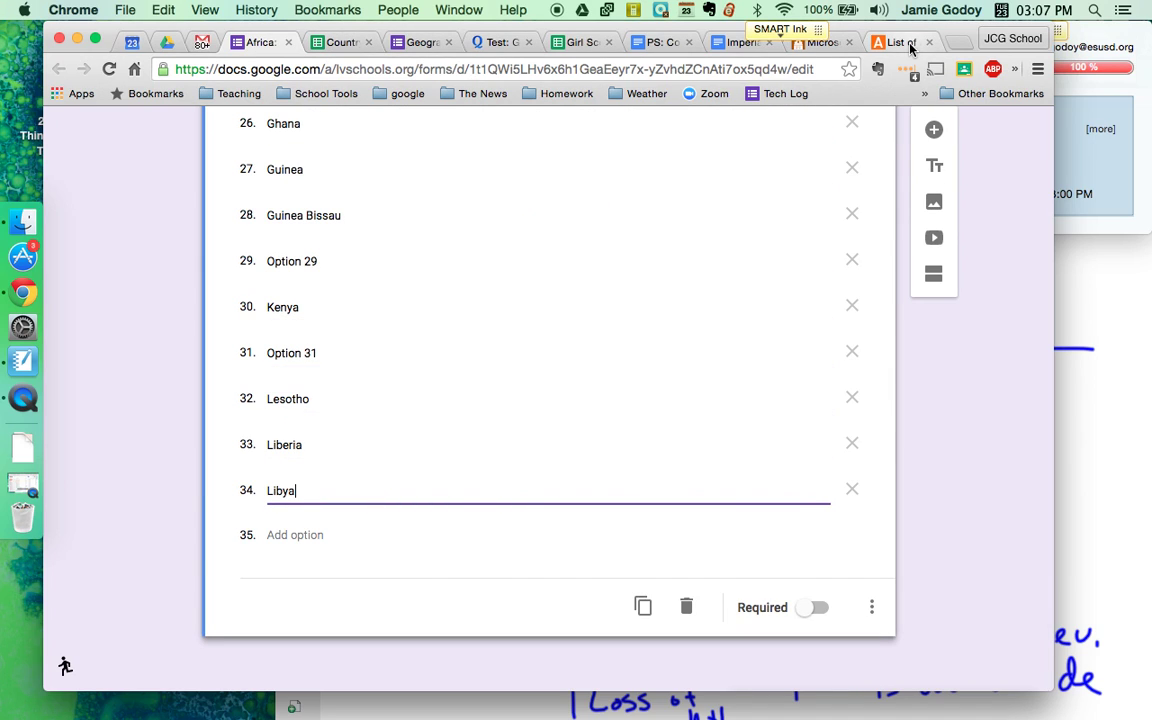
Step: Copy the second column of countries, Madagascar to Zimbabwe, from the List of African countries web page
{"action": "left_click", "coordinate": [893, 43]}
{"action": "scroll", "coordinate": [610, 390], "scroll_direction": "down", "scroll_amount": 8}
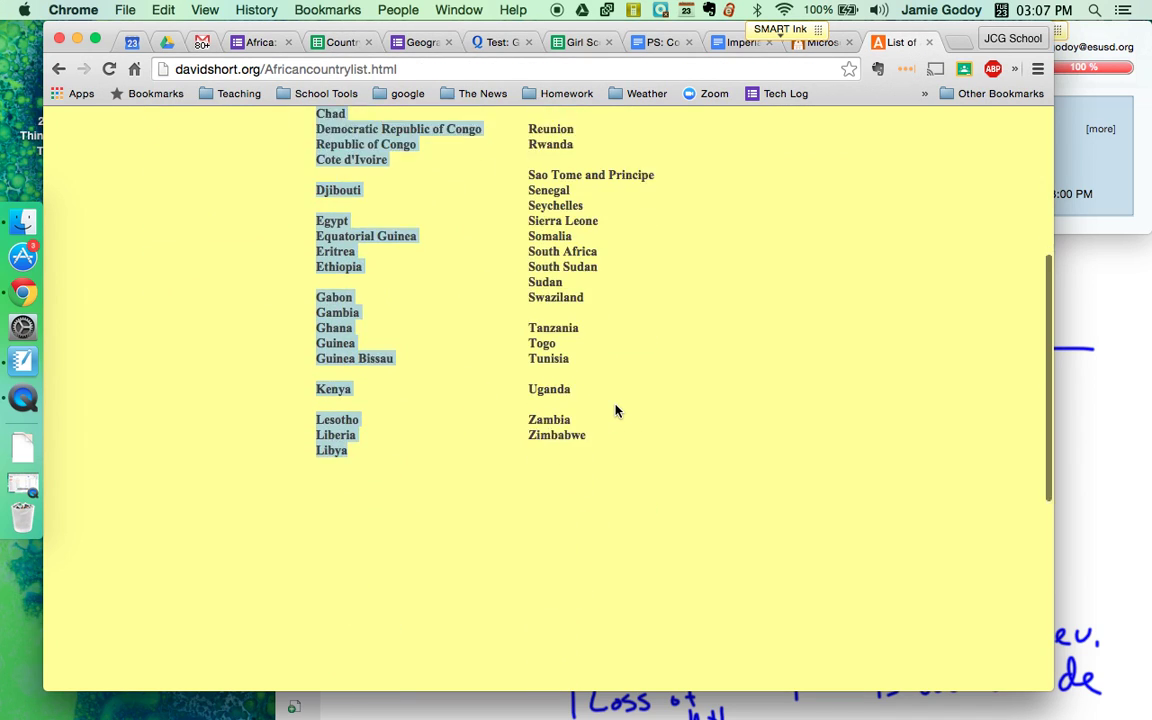
{"action": "left_click_drag", "start_coordinate": [592, 382], "coordinate": [524, 291]}
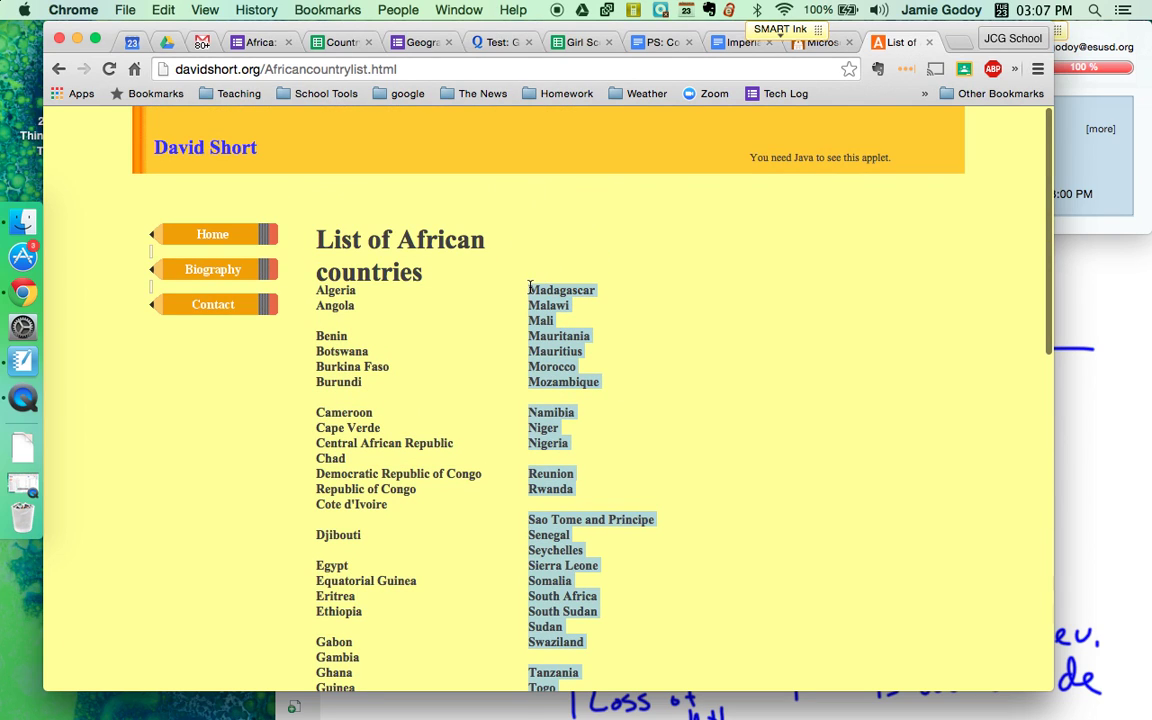
{"action": "key", "text": "super+c"}
Step: Return to the form and paste the copied countries as additional dropdown options after Libya
{"action": "left_click", "coordinate": [255, 67]}
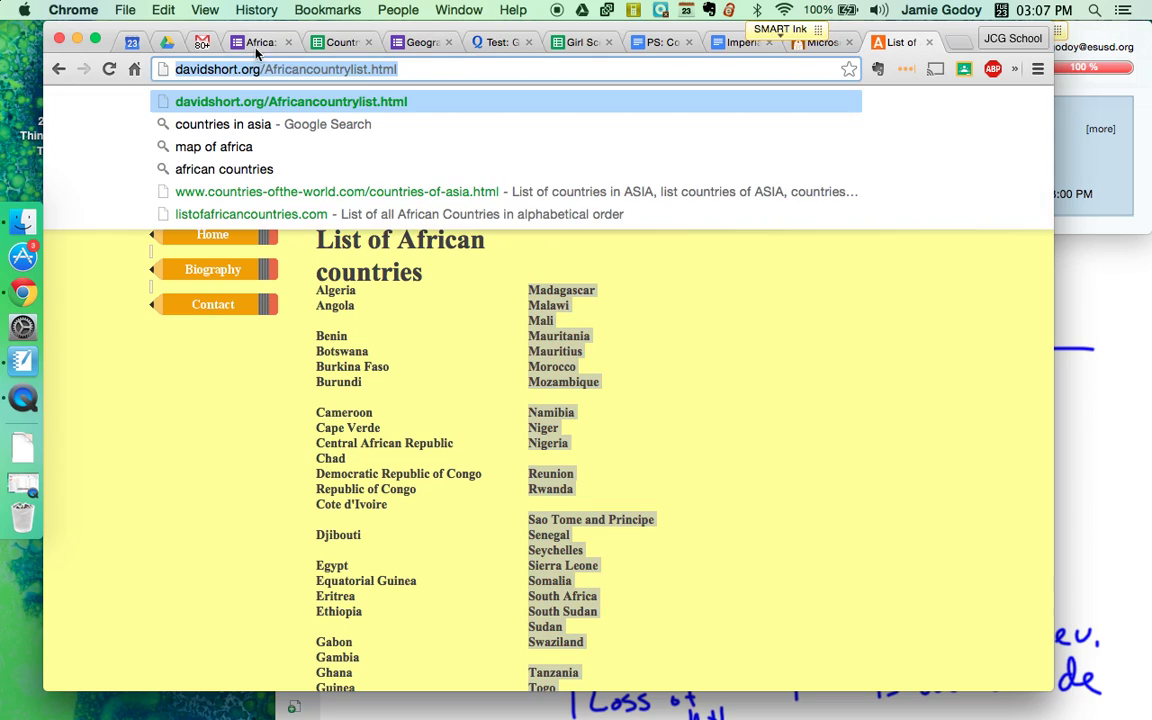
{"action": "left_click", "coordinate": [254, 42]}
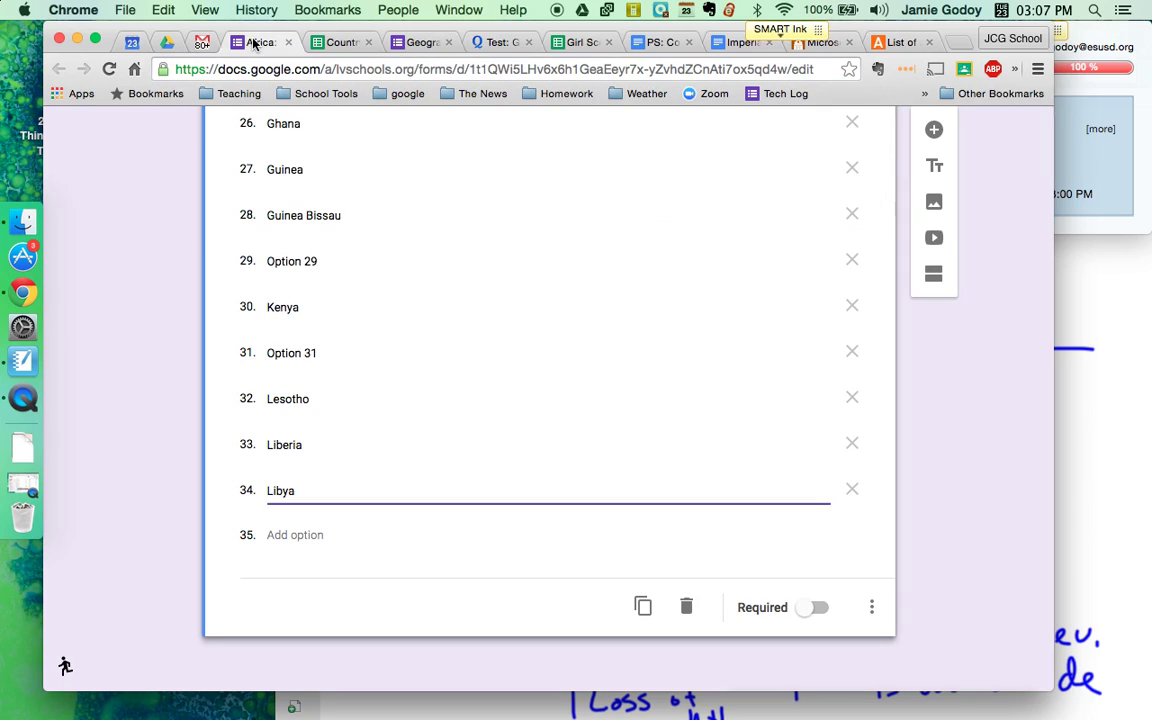
{"action": "left_click", "coordinate": [316, 533]}
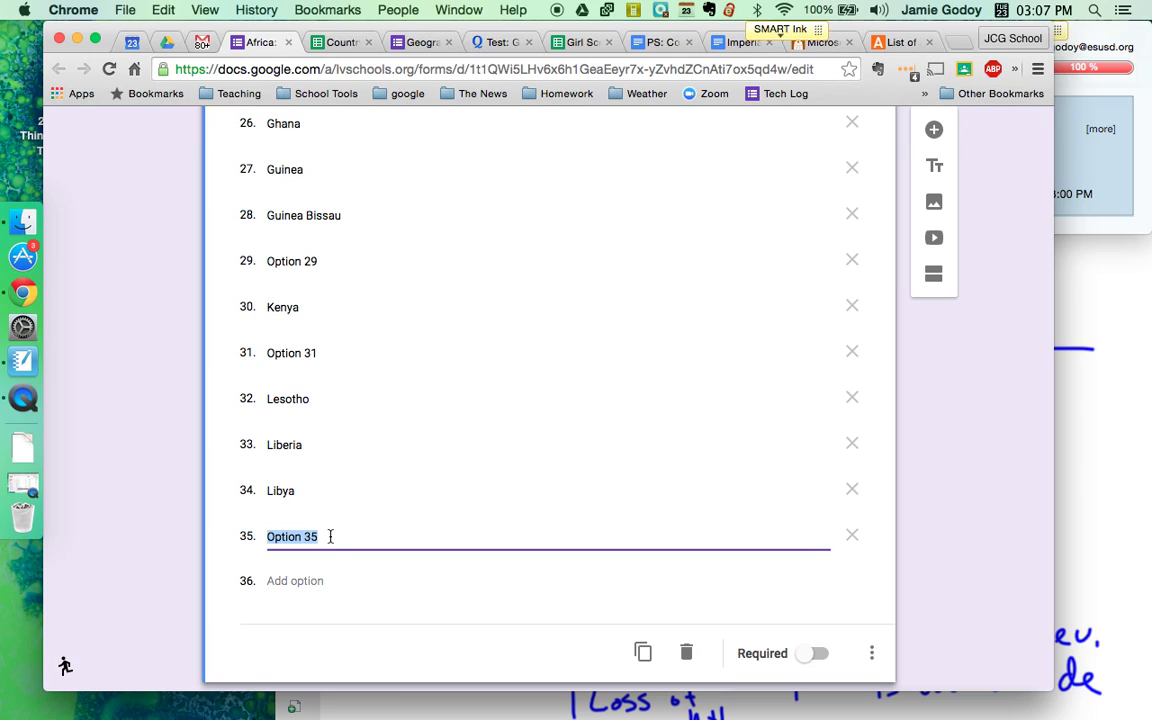
{"action": "key", "text": "ctrl+v"}
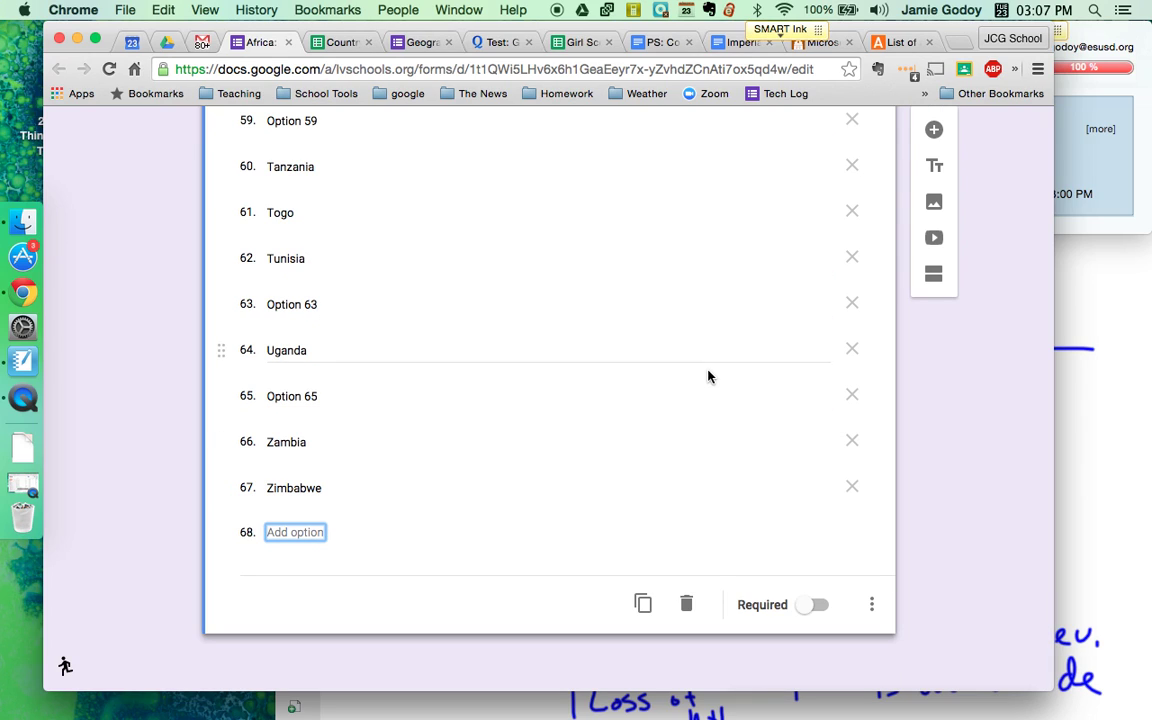
Step: Delete the blank placeholder options 65, 63 and 59 from the end section of the country dropdown list
{"action": "left_click", "coordinate": [857, 398]}
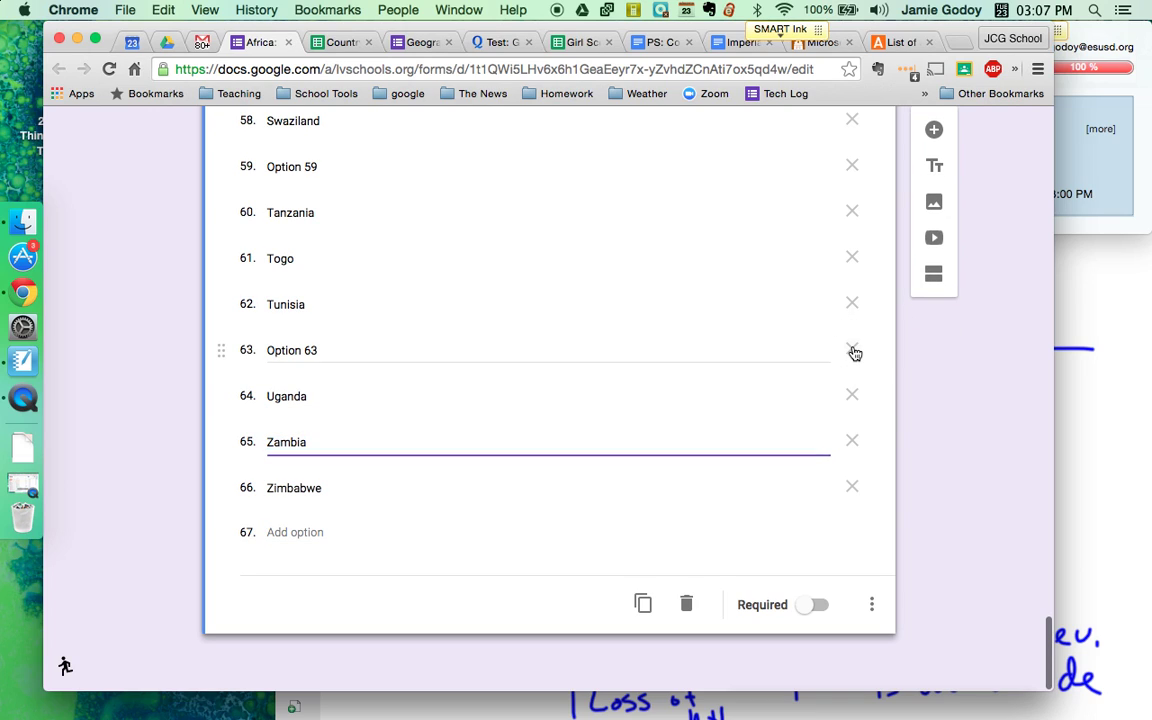
{"action": "left_click", "coordinate": [855, 358]}
{"action": "left_click", "coordinate": [853, 213]}
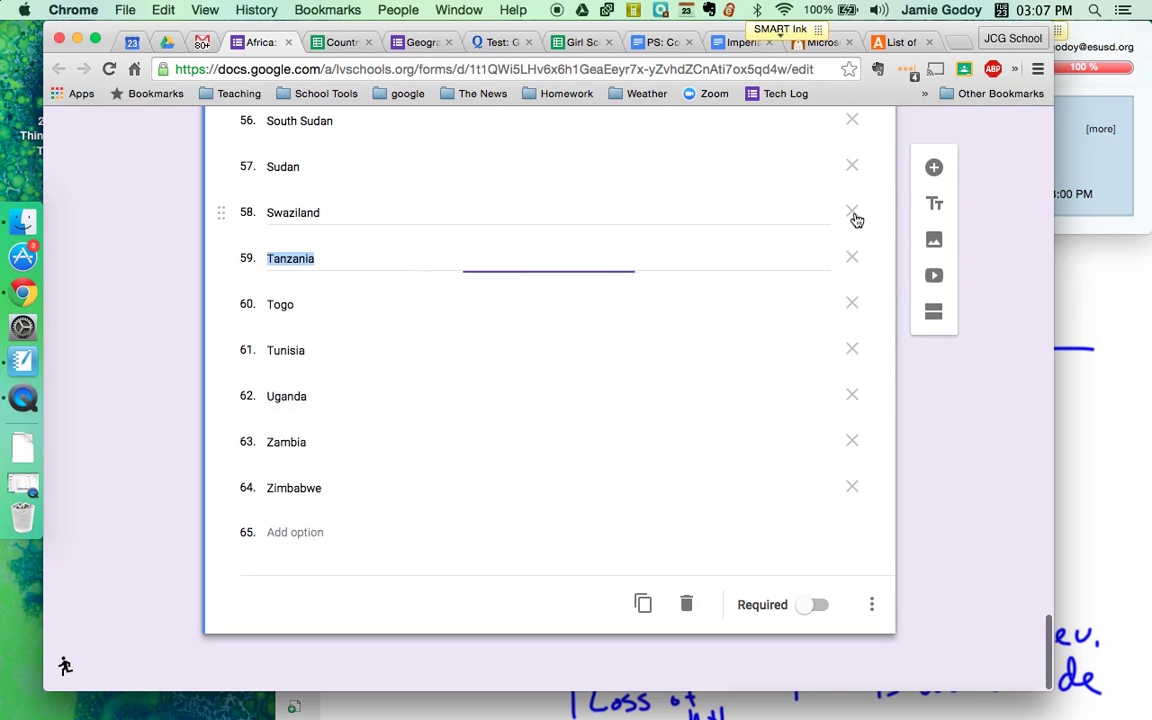
Step: Delete the blank placeholder options 49, 46 and 42, just before Sao Tome and Principe, Reunion and Namibia
{"action": "scroll", "coordinate": [800, 288], "scroll_direction": "up", "scroll_amount": 6}
{"action": "scroll", "coordinate": [799, 288], "scroll_direction": "up", "scroll_amount": 3}
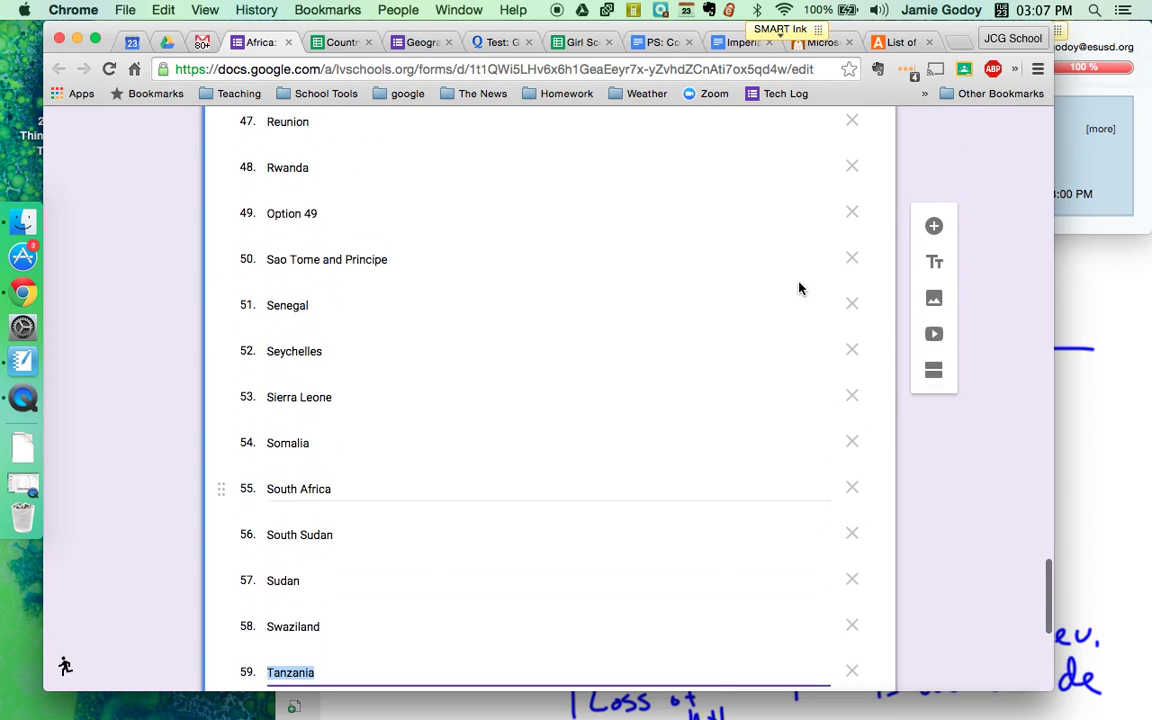
{"action": "left_click", "coordinate": [855, 229]}
{"action": "scroll", "coordinate": [778, 313], "scroll_direction": "up", "scroll_amount": 5}
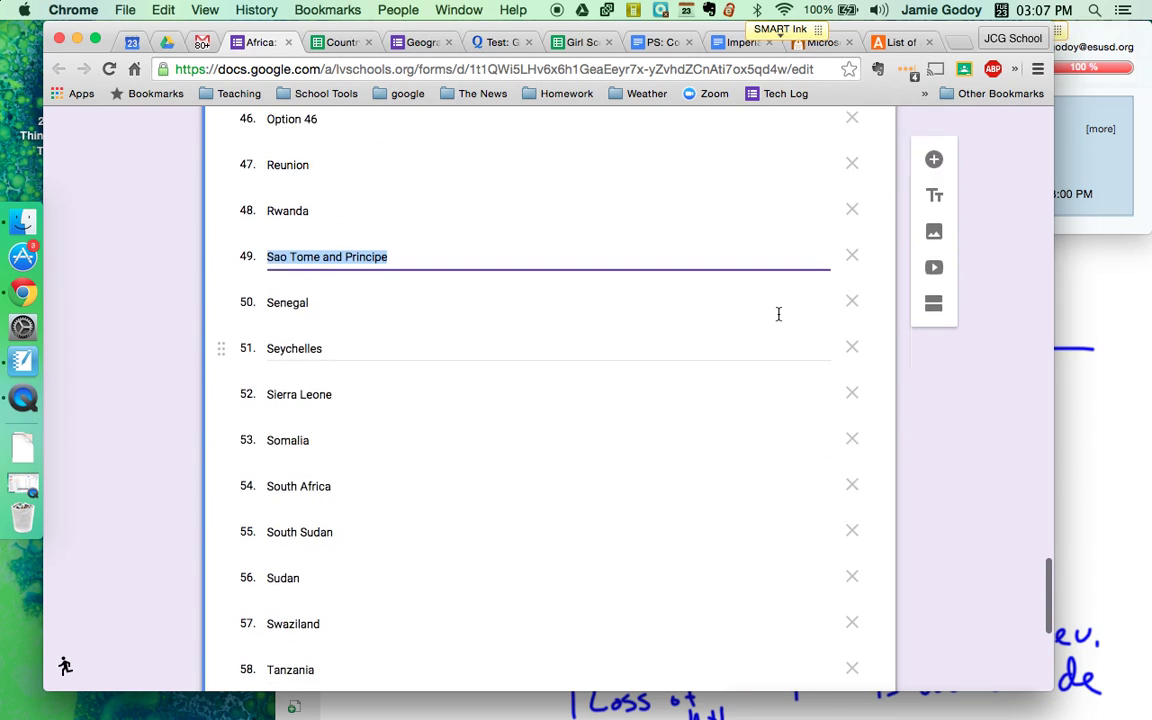
{"action": "left_click", "coordinate": [858, 318]}
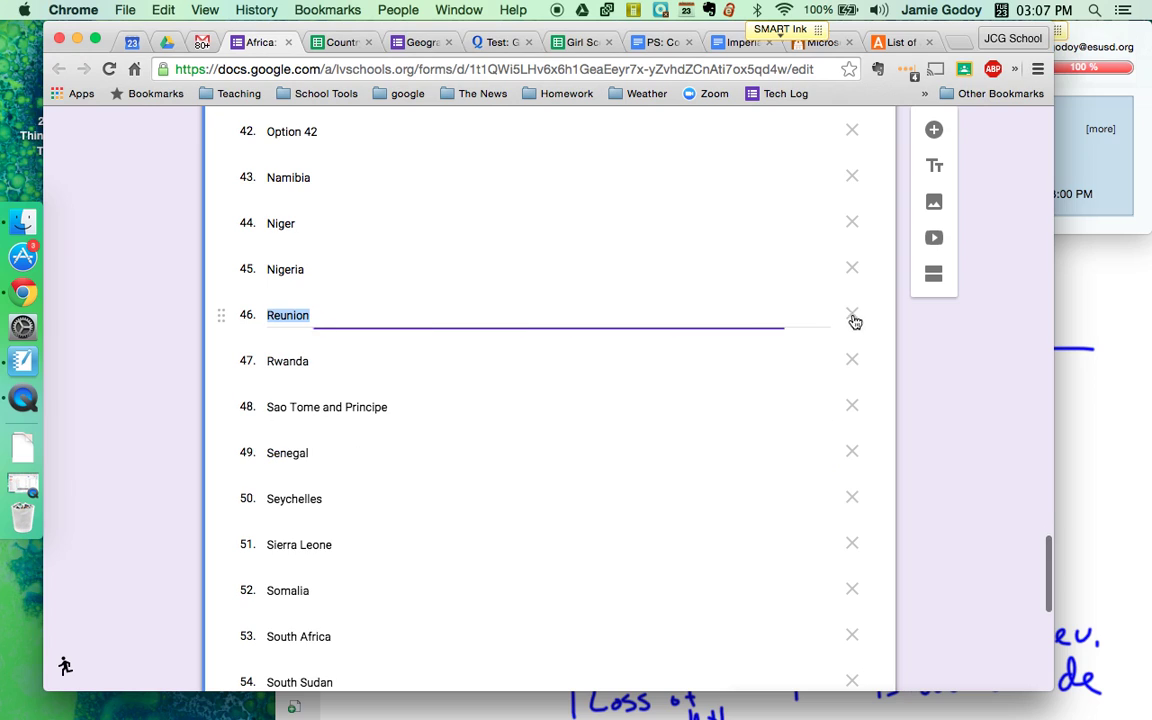
{"action": "scroll", "coordinate": [786, 390], "scroll_direction": "up", "scroll_amount": 4}
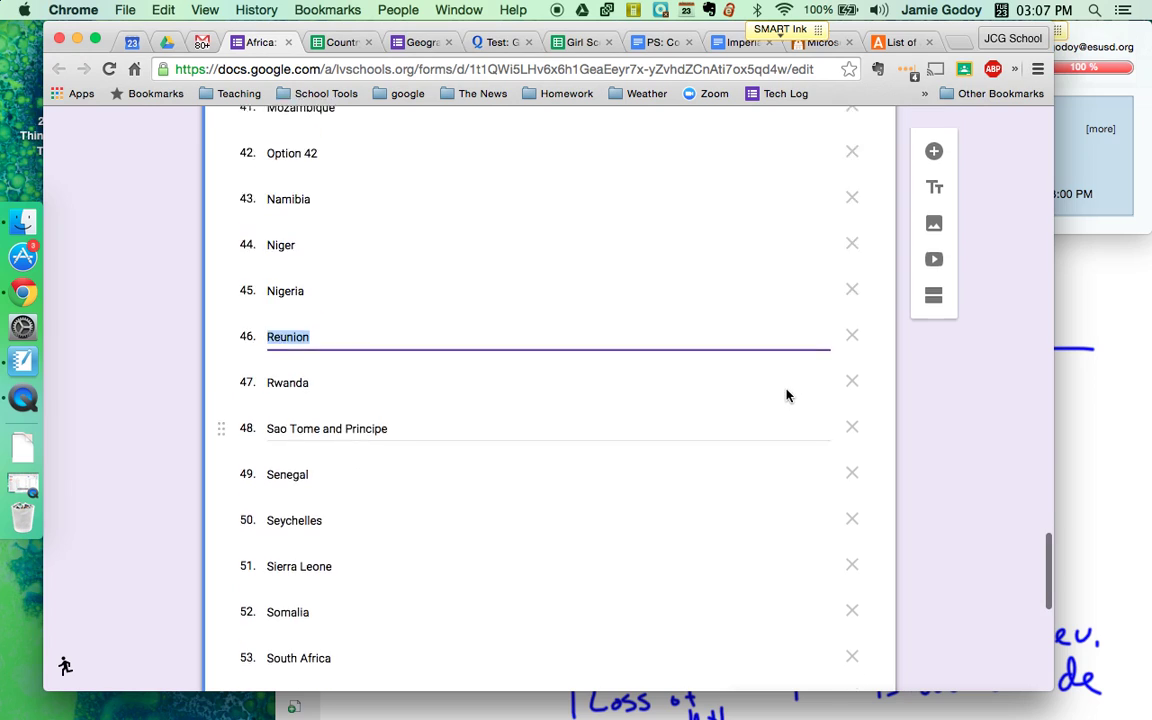
{"action": "left_click", "coordinate": [855, 297]}
Step: Delete the blank placeholder options 31 and 29 on either side of Kenya
{"action": "scroll", "coordinate": [792, 325], "scroll_direction": "up", "scroll_amount": 5}
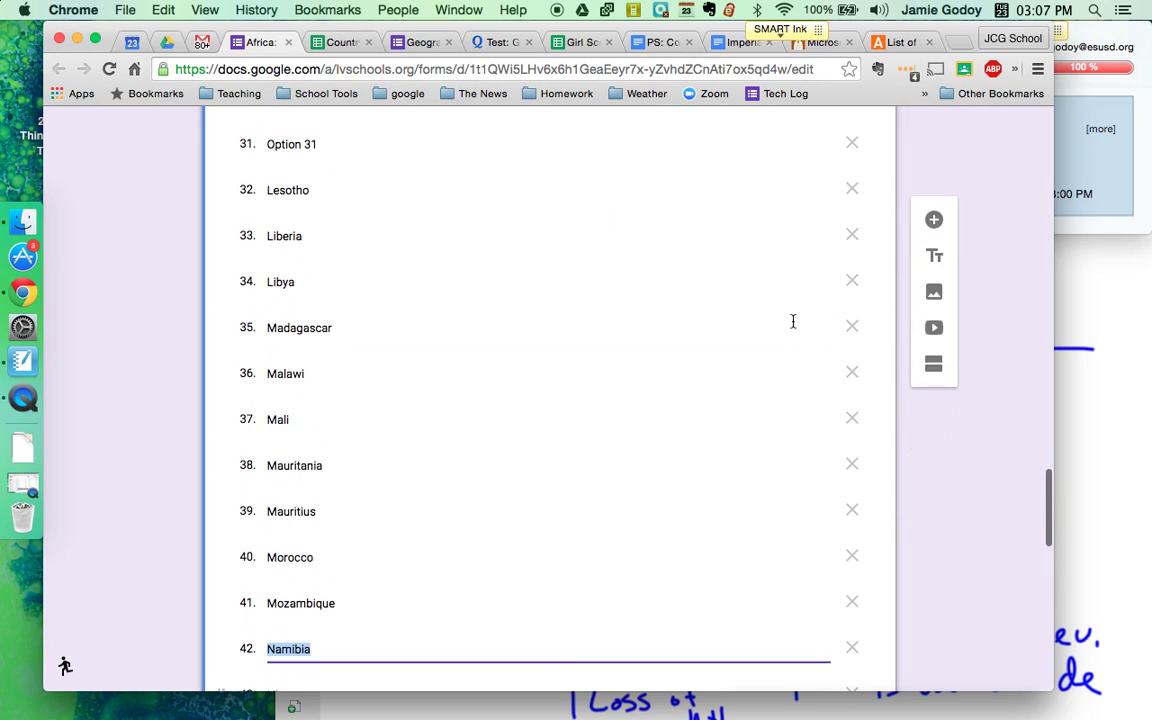
{"action": "scroll", "coordinate": [793, 321], "scroll_direction": "up", "scroll_amount": 2}
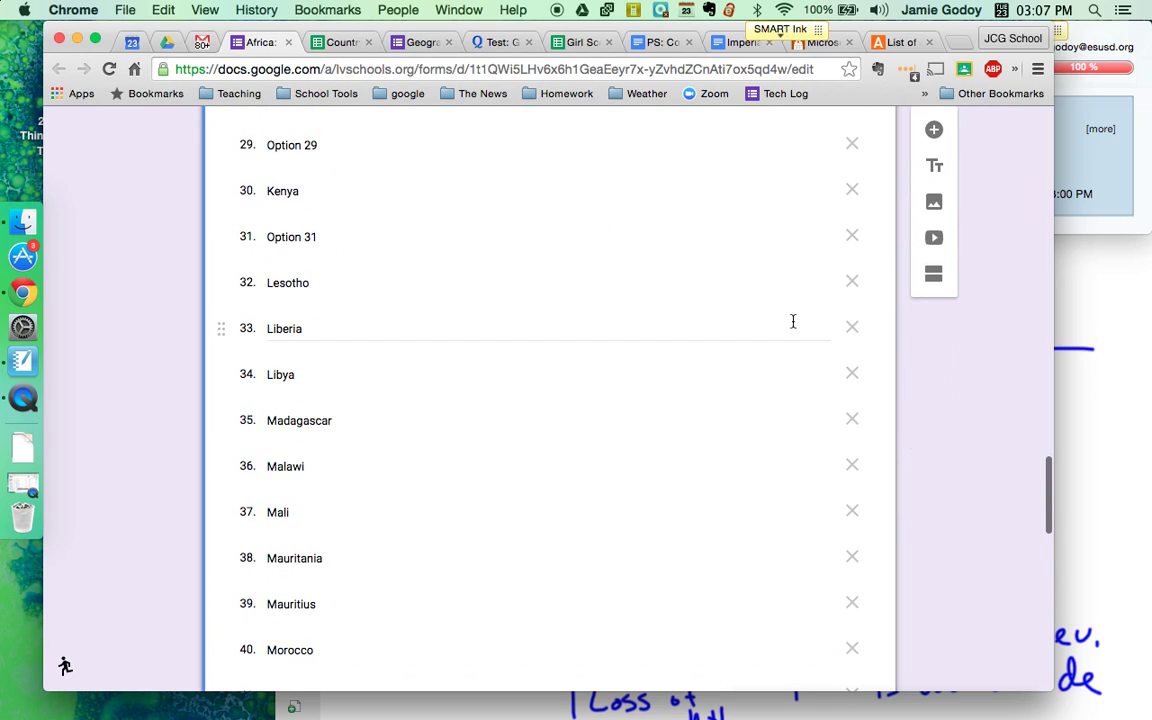
{"action": "left_click", "coordinate": [852, 237]}
{"action": "left_click", "coordinate": [857, 146]}
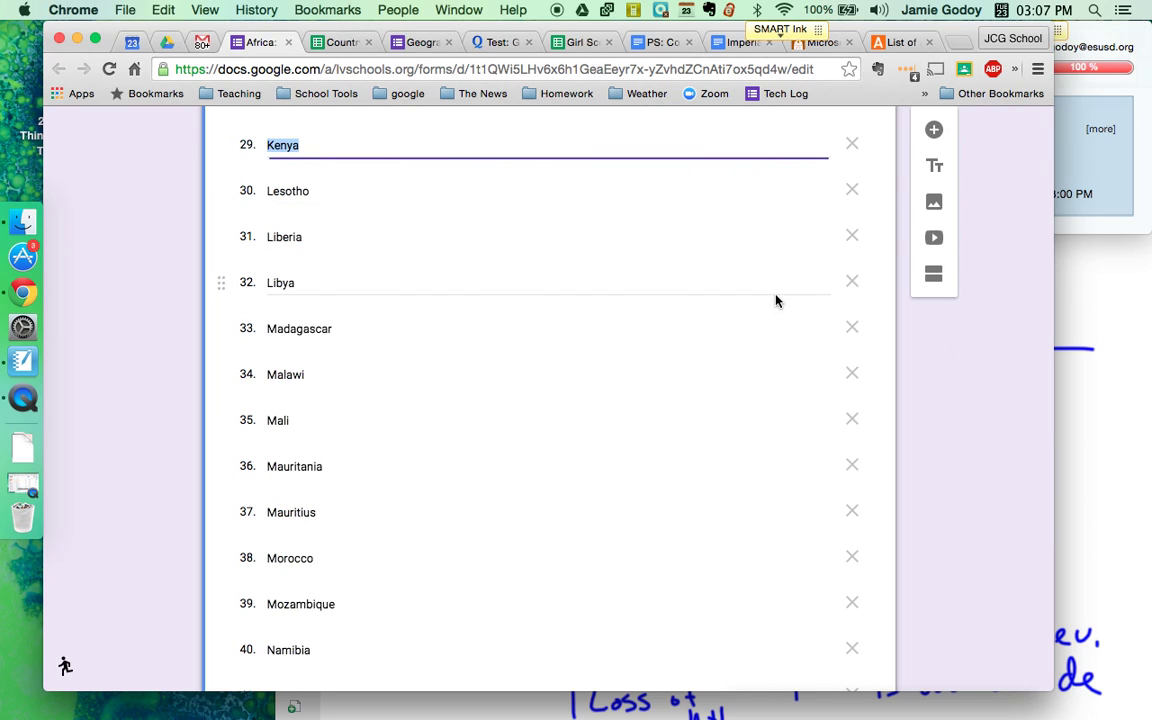
Step: Delete the blank placeholder options 23, 18 and 16, just before Gabon, Egypt and Djibouti
{"action": "scroll", "coordinate": [774, 301], "scroll_direction": "up", "scroll_amount": 10}
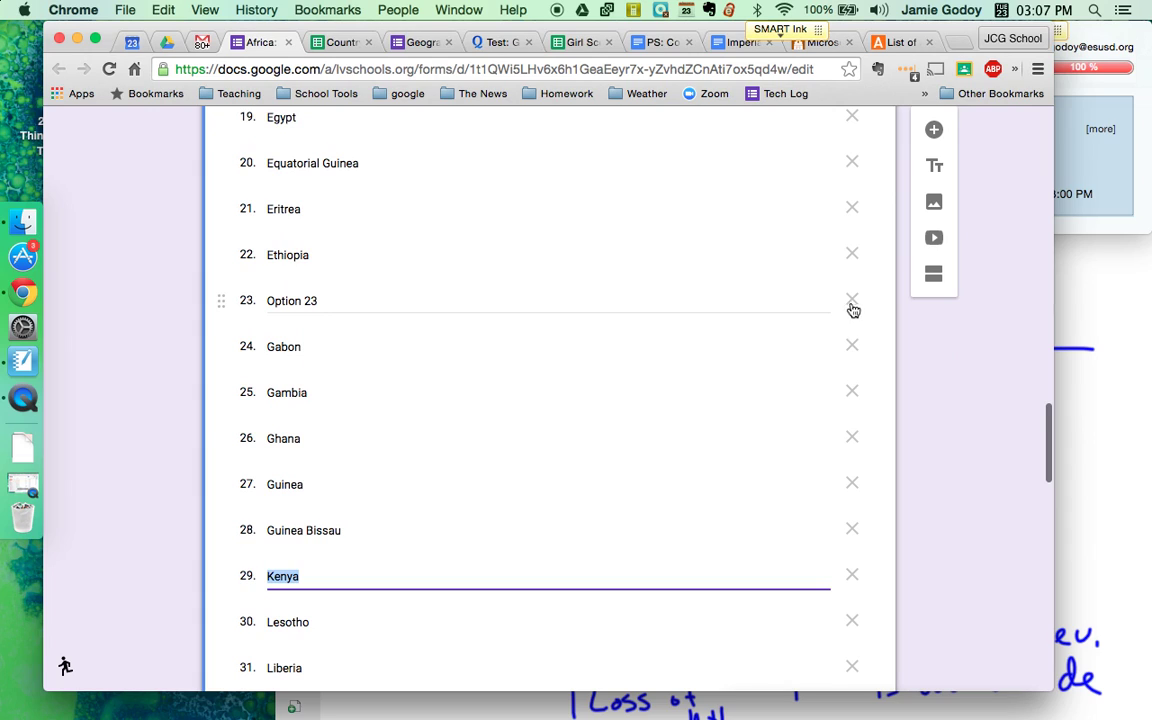
{"action": "left_click", "coordinate": [853, 301]}
{"action": "scroll", "coordinate": [777, 363], "scroll_direction": "up", "scroll_amount": 5}
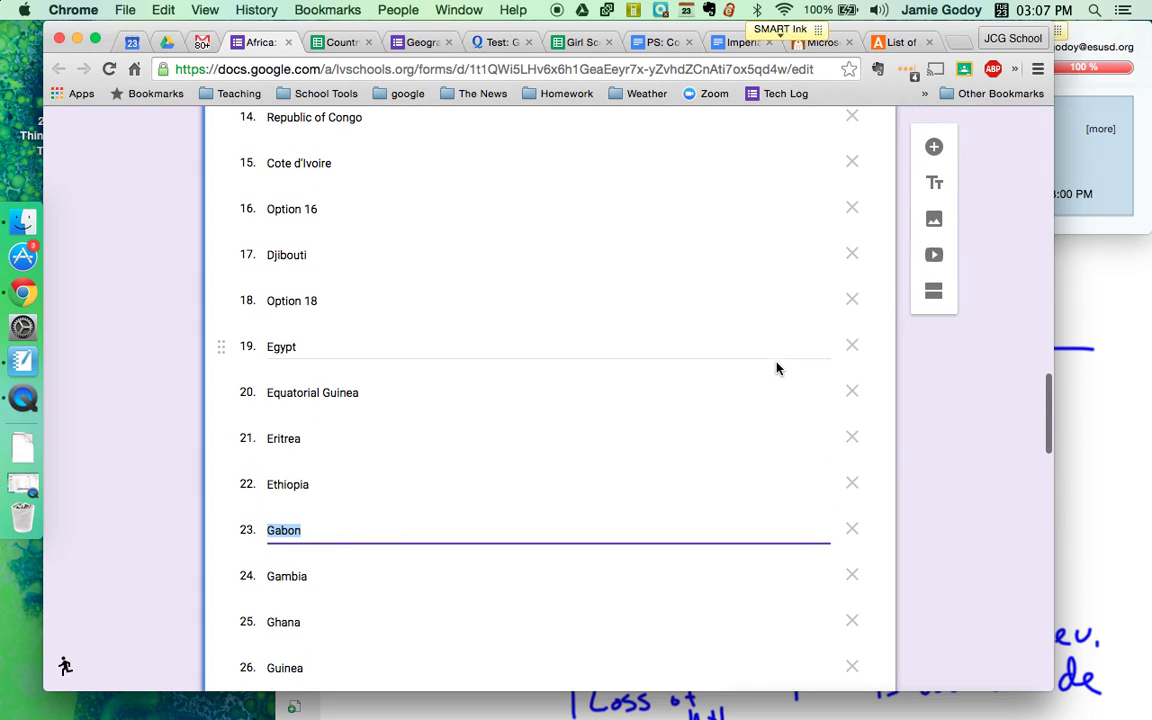
{"action": "left_click", "coordinate": [855, 304]}
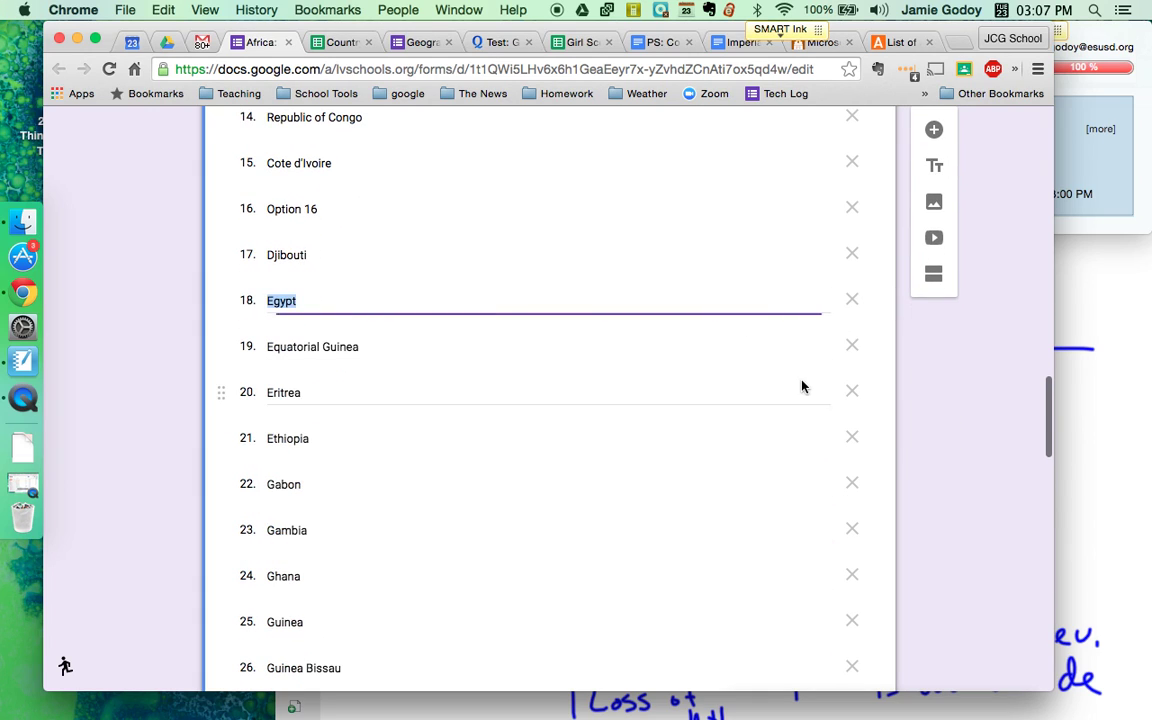
{"action": "scroll", "coordinate": [802, 383], "scroll_direction": "up", "scroll_amount": 2}
{"action": "left_click", "coordinate": [859, 296]}
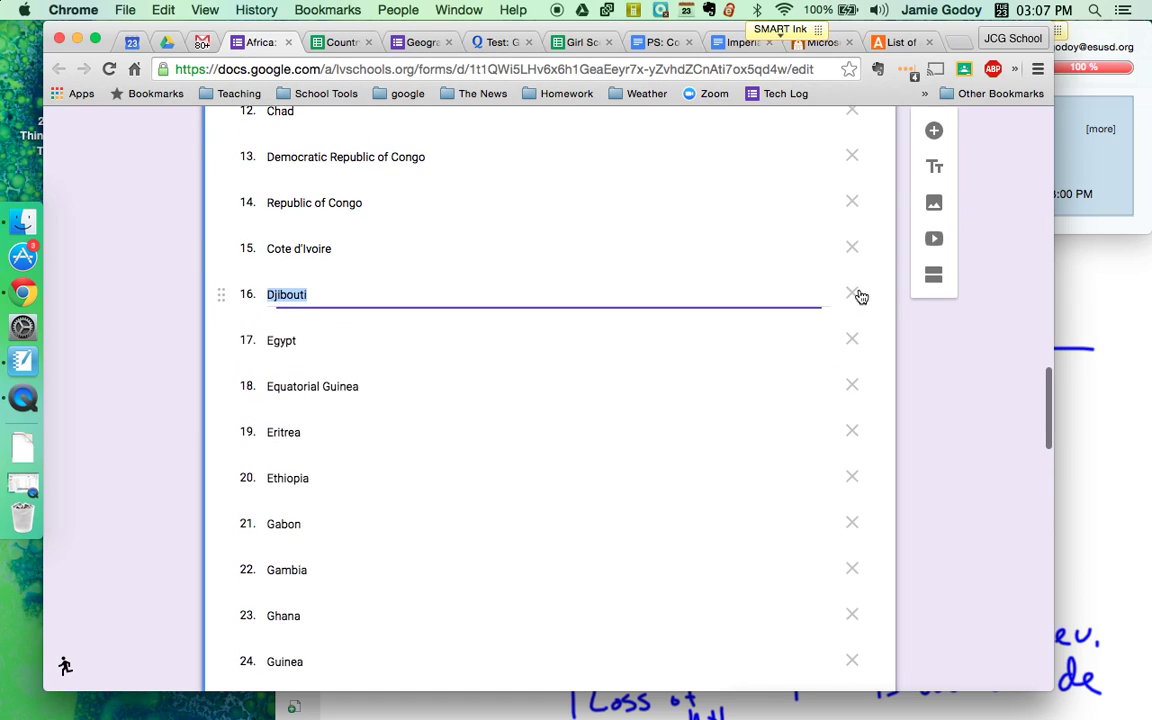
Step: Delete the blank placeholder options 8 and 3, just before Cameroon and Benin
{"action": "scroll", "coordinate": [858, 290], "scroll_direction": "up", "scroll_amount": 6}
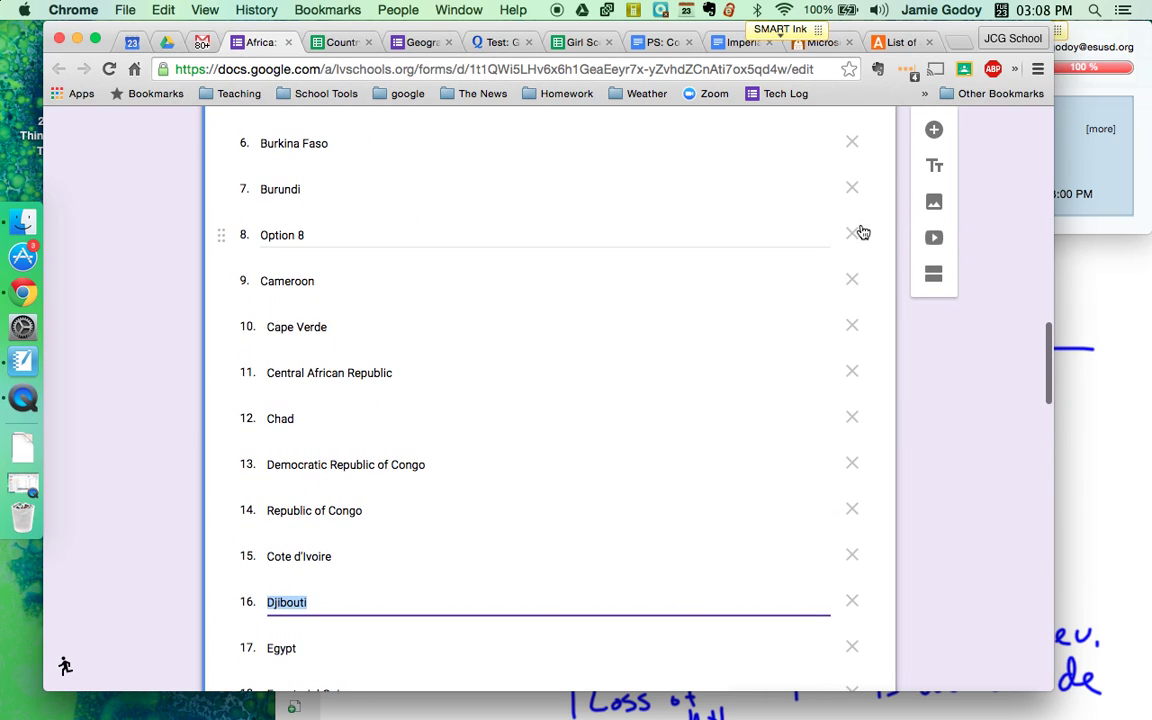
{"action": "left_click", "coordinate": [855, 232]}
{"action": "scroll", "coordinate": [815, 236], "scroll_direction": "up", "scroll_amount": 5}
{"action": "scroll", "coordinate": [815, 236], "scroll_direction": "up", "scroll_amount": 1}
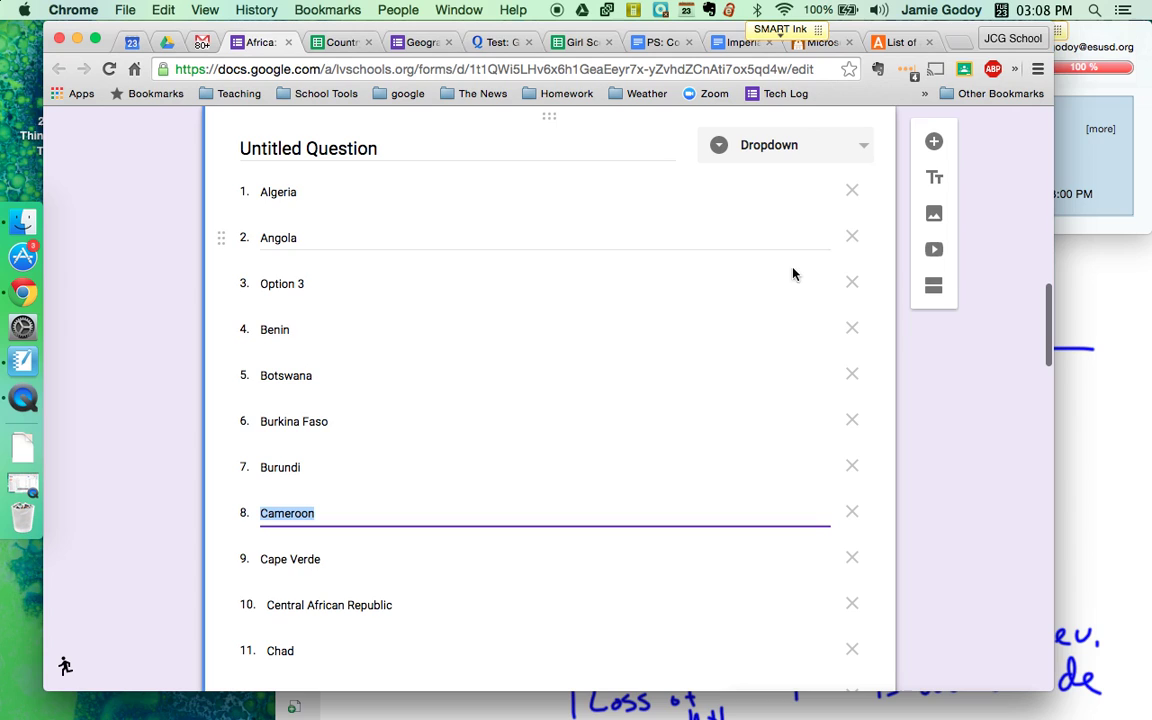
{"action": "left_click", "coordinate": [853, 285]}
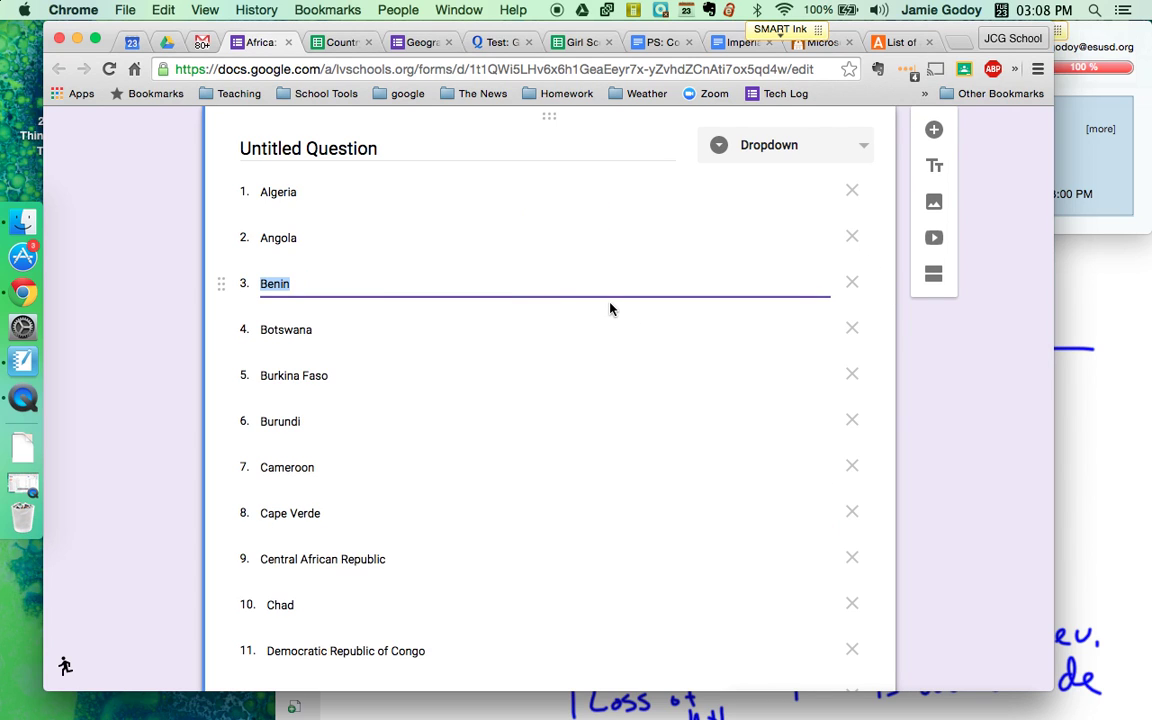
Step: Check the country options down to Zimbabwe for remaining blanks and look over the numbered map above the question
{"action": "scroll", "coordinate": [609, 309], "scroll_direction": "down", "scroll_amount": 6}
{"action": "scroll", "coordinate": [610, 309], "scroll_direction": "down", "scroll_amount": 11}
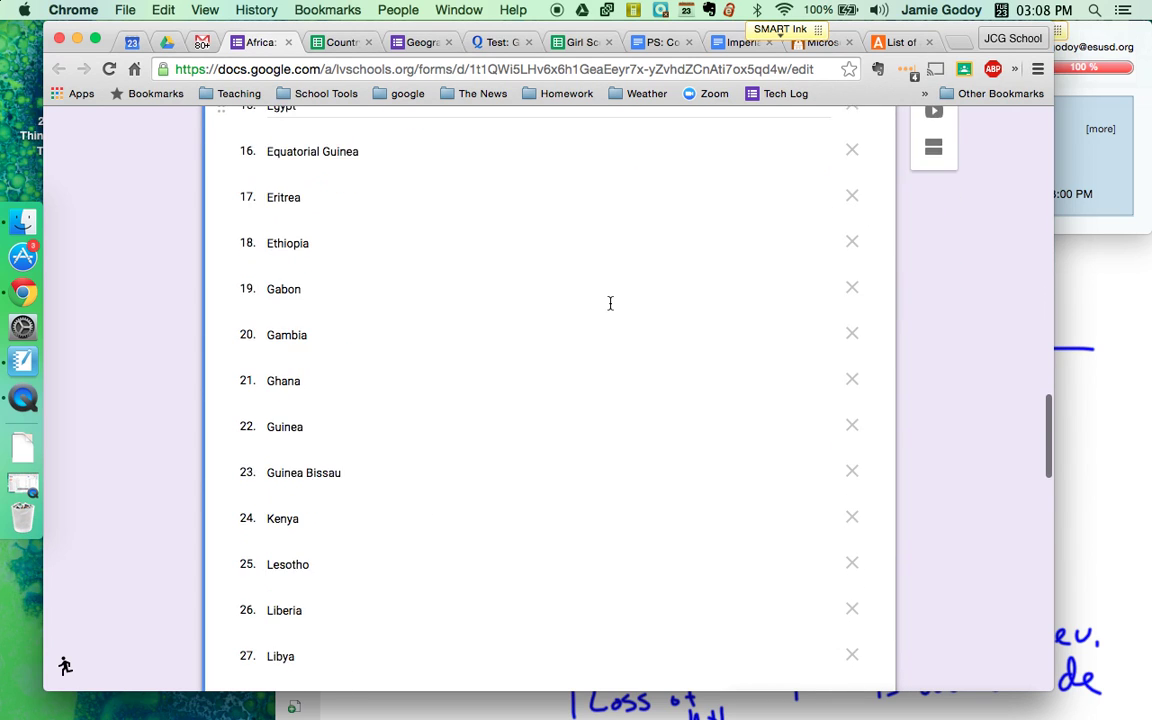
{"action": "scroll", "coordinate": [610, 309], "scroll_direction": "down", "scroll_amount": 6}
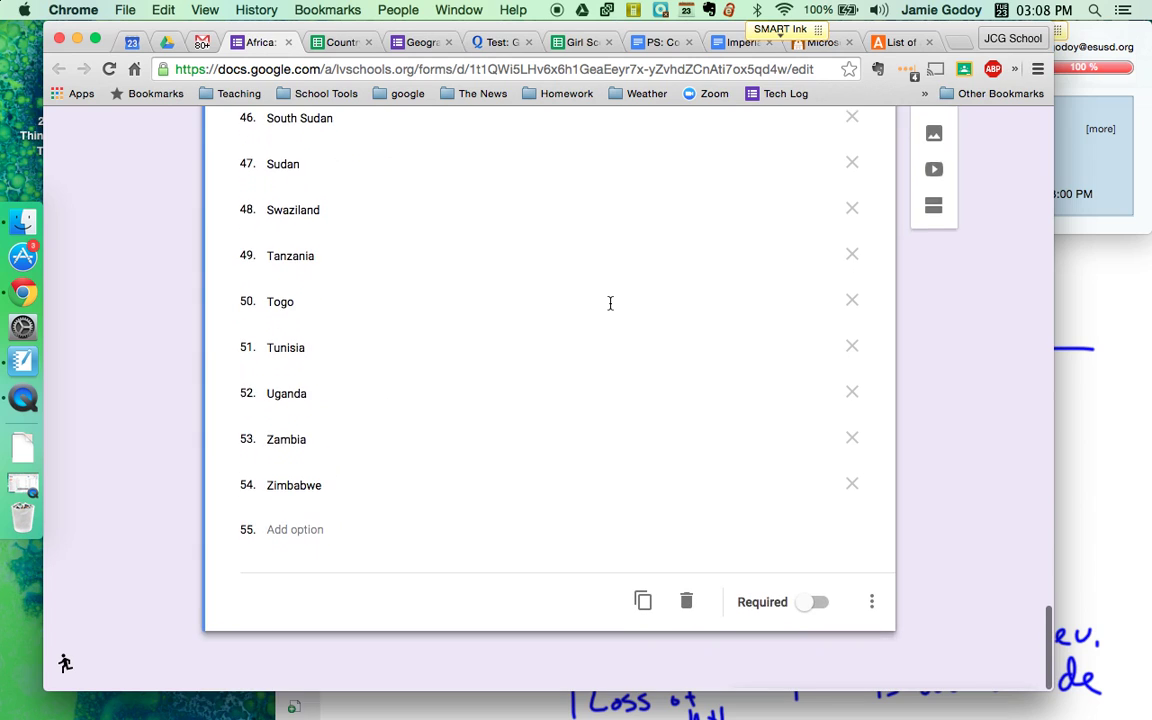
{"action": "scroll", "coordinate": [610, 309], "scroll_direction": "up", "scroll_amount": 12}
{"action": "scroll", "coordinate": [610, 309], "scroll_direction": "up", "scroll_amount": 12}
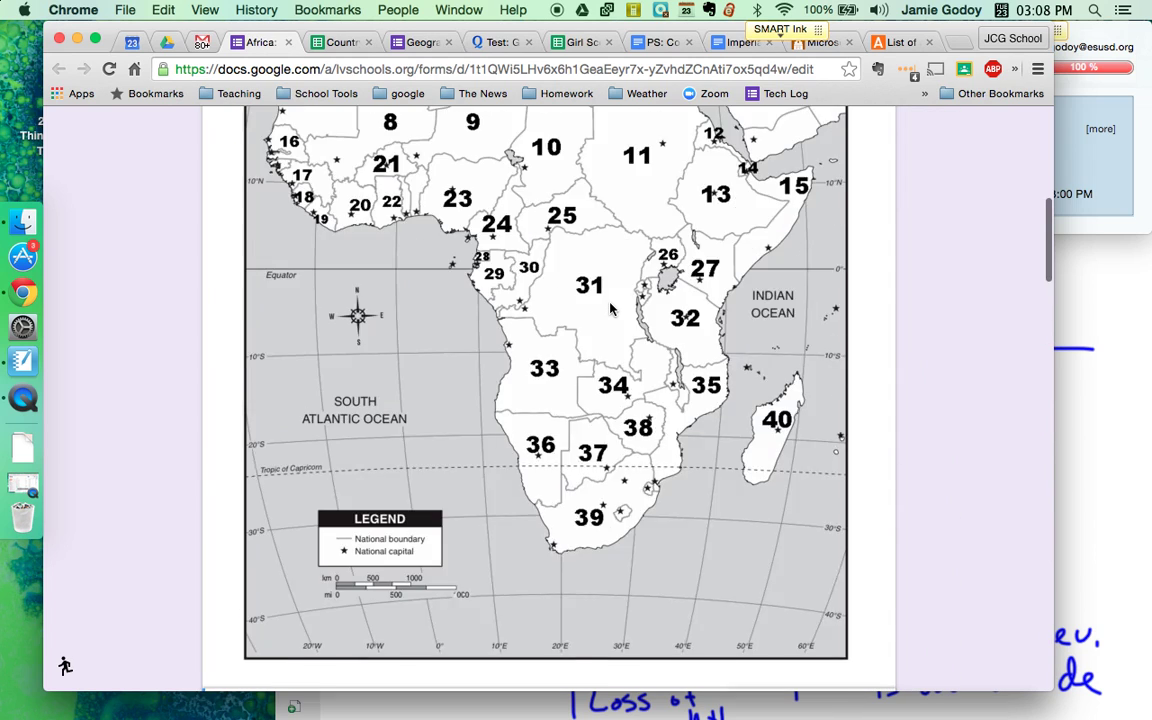
{"action": "scroll", "coordinate": [590, 403], "scroll_direction": "down", "scroll_amount": 2}
{"action": "scroll", "coordinate": [590, 403], "scroll_direction": "up", "scroll_amount": 4}
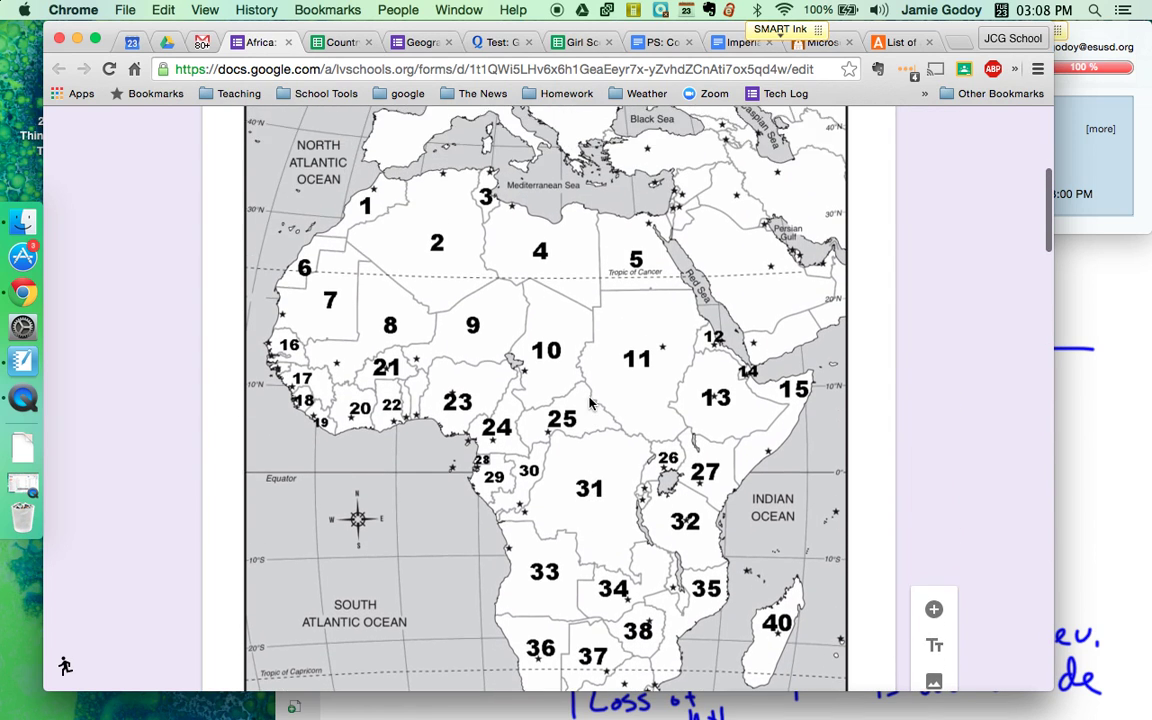
{"action": "scroll", "coordinate": [590, 403], "scroll_direction": "down", "scroll_amount": 5}
{"action": "scroll", "coordinate": [590, 403], "scroll_direction": "down", "scroll_amount": 5}
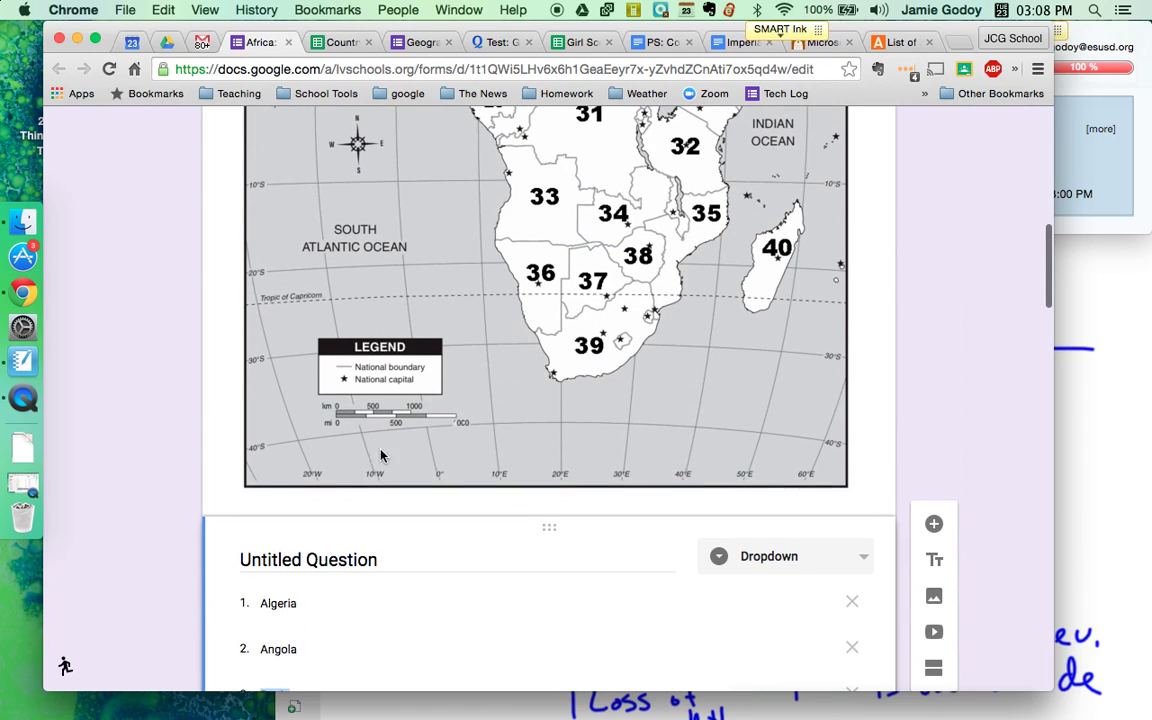
Step: Title the country dropdown question 1 and duplicate it as question 2
{"action": "left_click", "coordinate": [394, 565]}
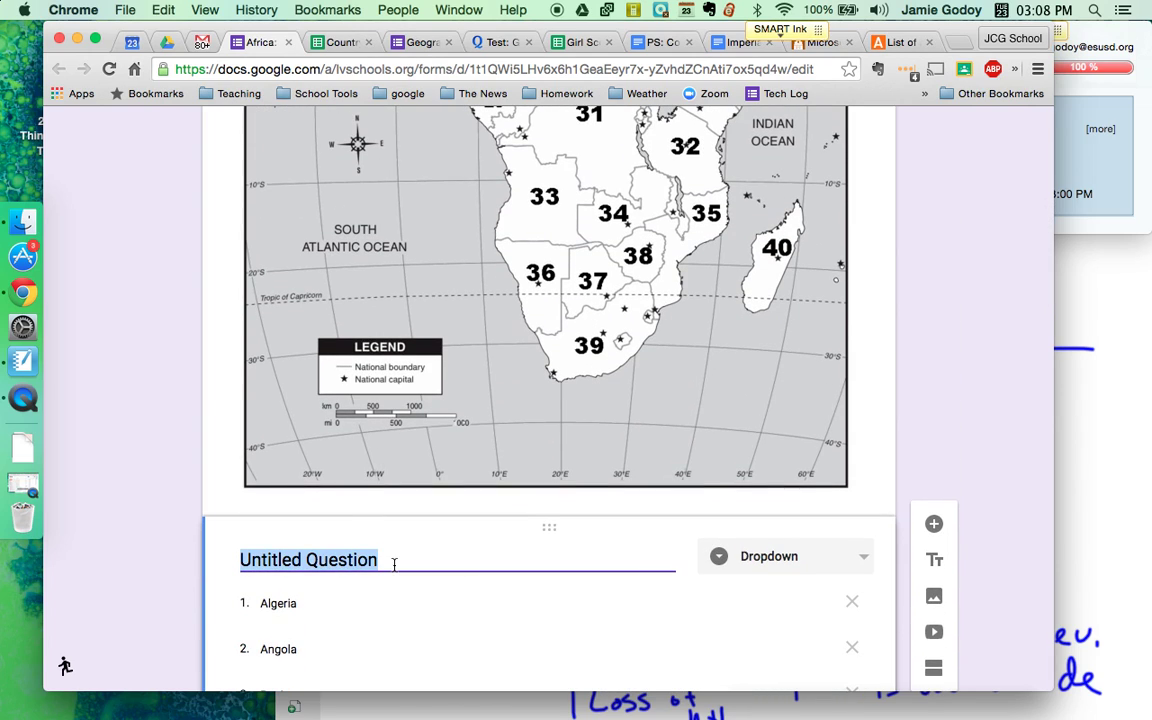
{"action": "type", "text": "1"}
{"action": "scroll", "coordinate": [776, 434], "scroll_direction": "down", "scroll_amount": 9}
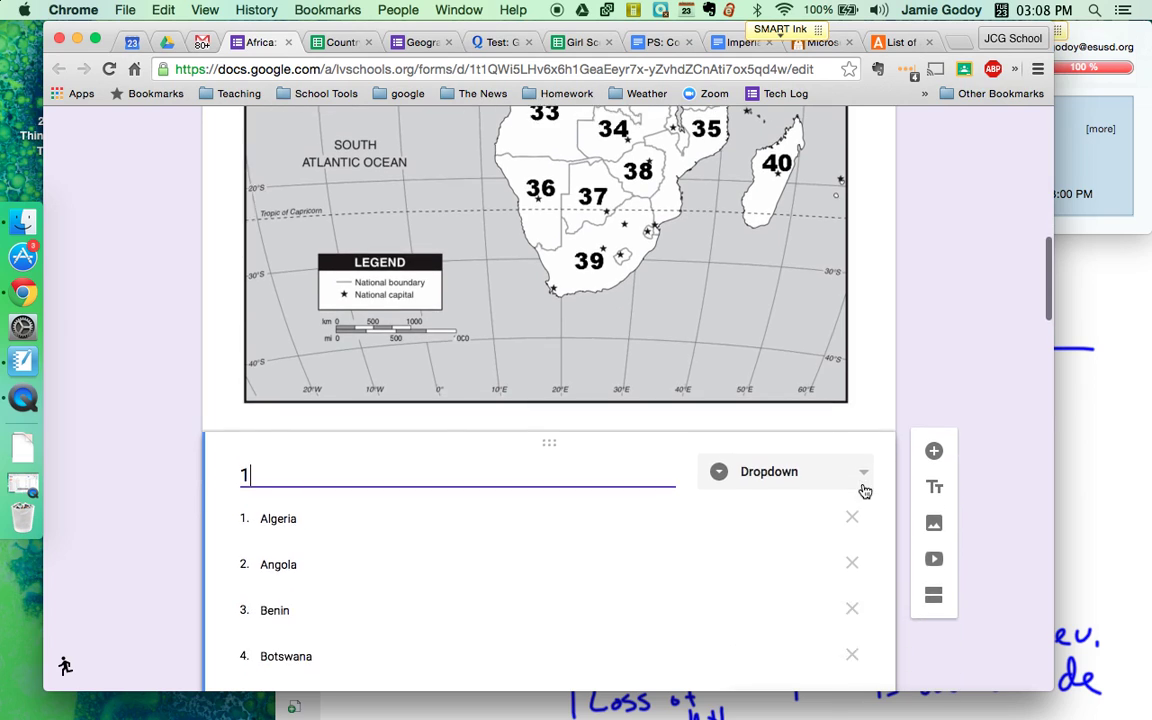
{"action": "scroll", "coordinate": [770, 430], "scroll_direction": "down", "scroll_amount": 20}
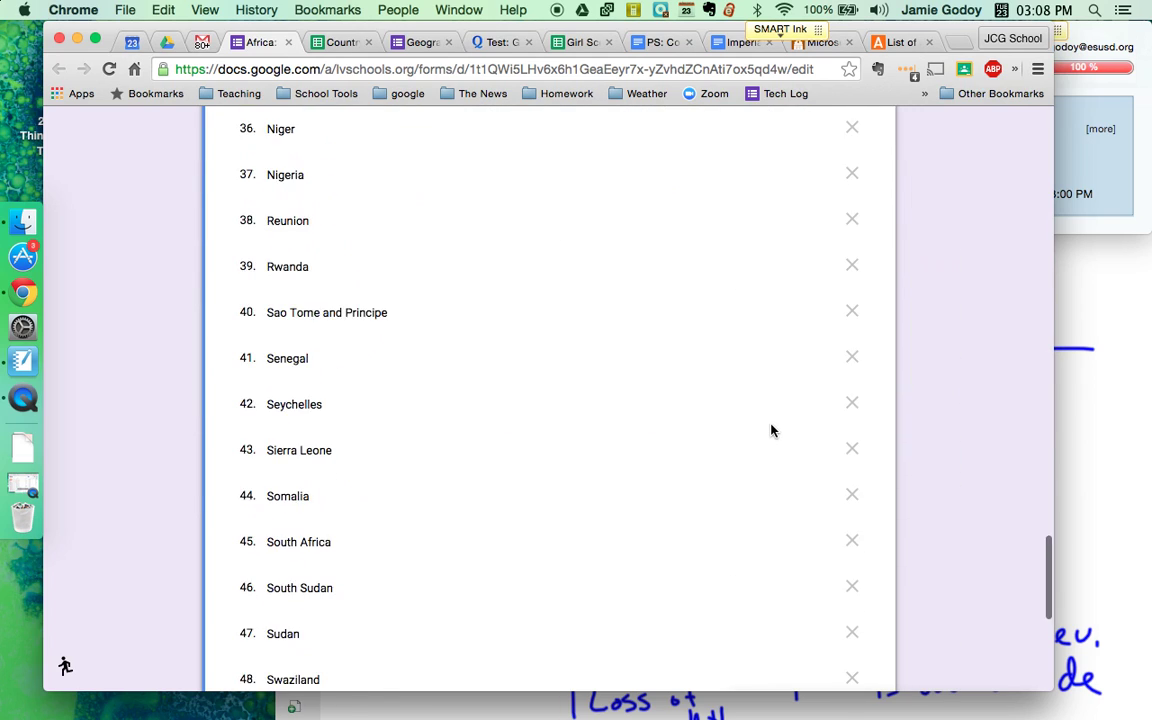
{"action": "left_click", "coordinate": [644, 608]}
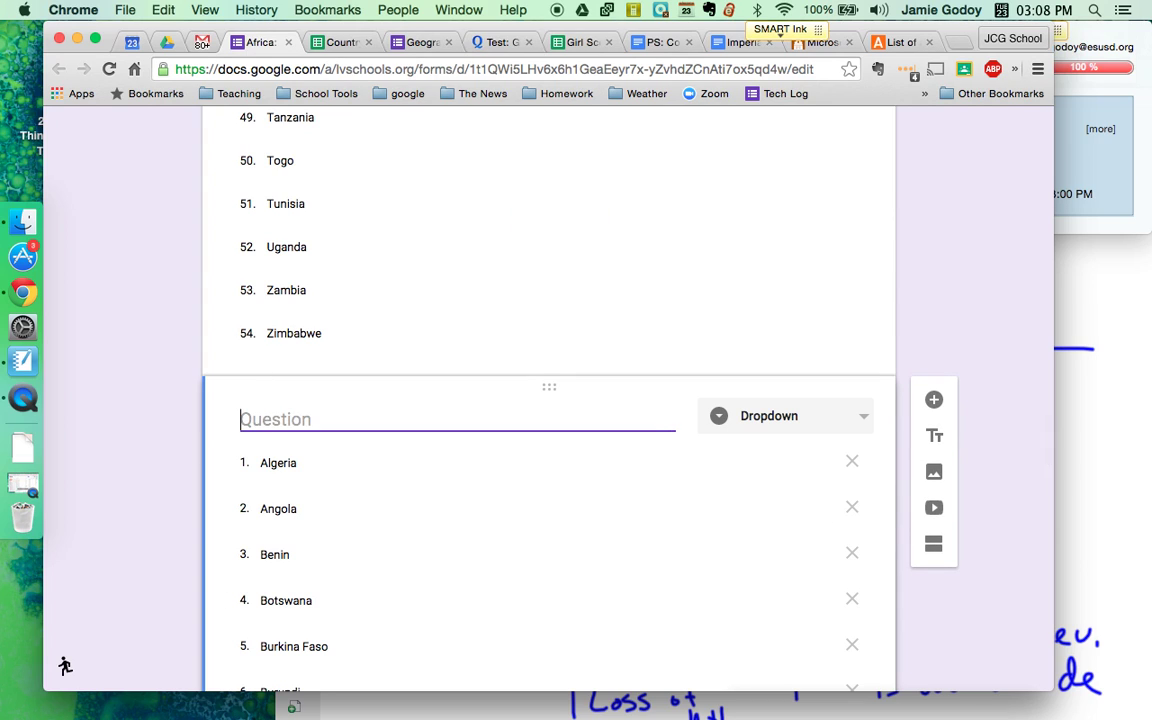
Step: Open the form preview and look over the numbered map and the two dropdown questions
{"action": "scroll", "coordinate": [842, 112], "scroll_direction": "up", "scroll_amount": 20}
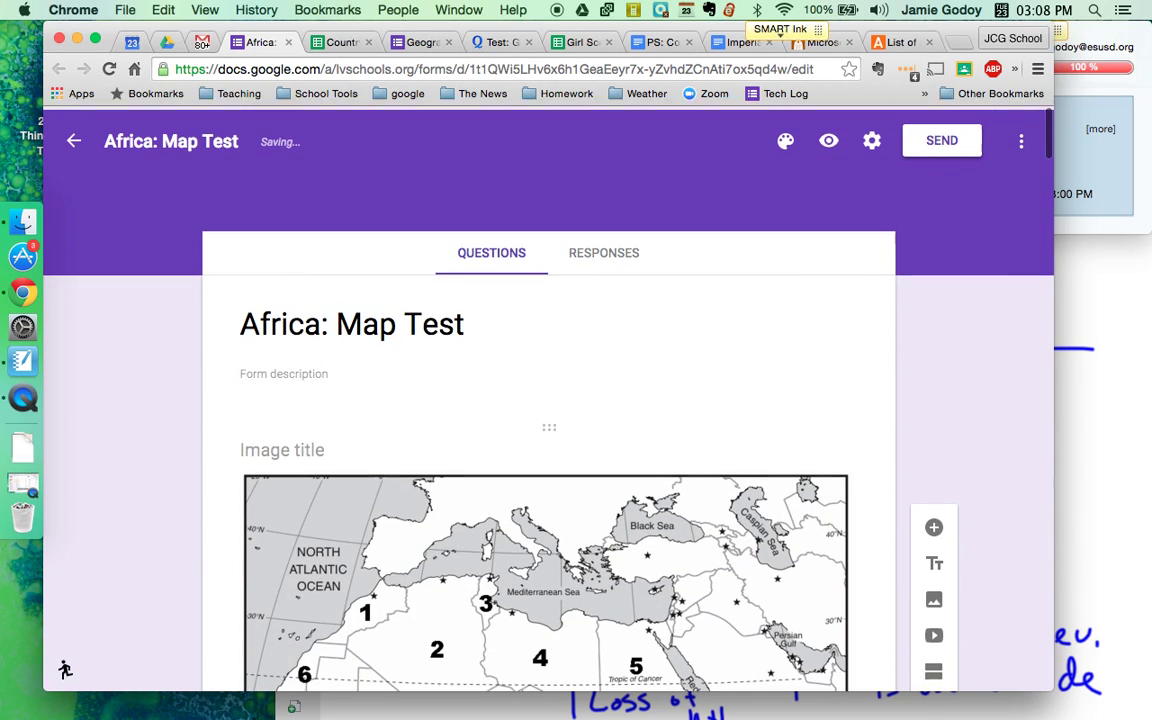
{"action": "left_click", "coordinate": [830, 140]}
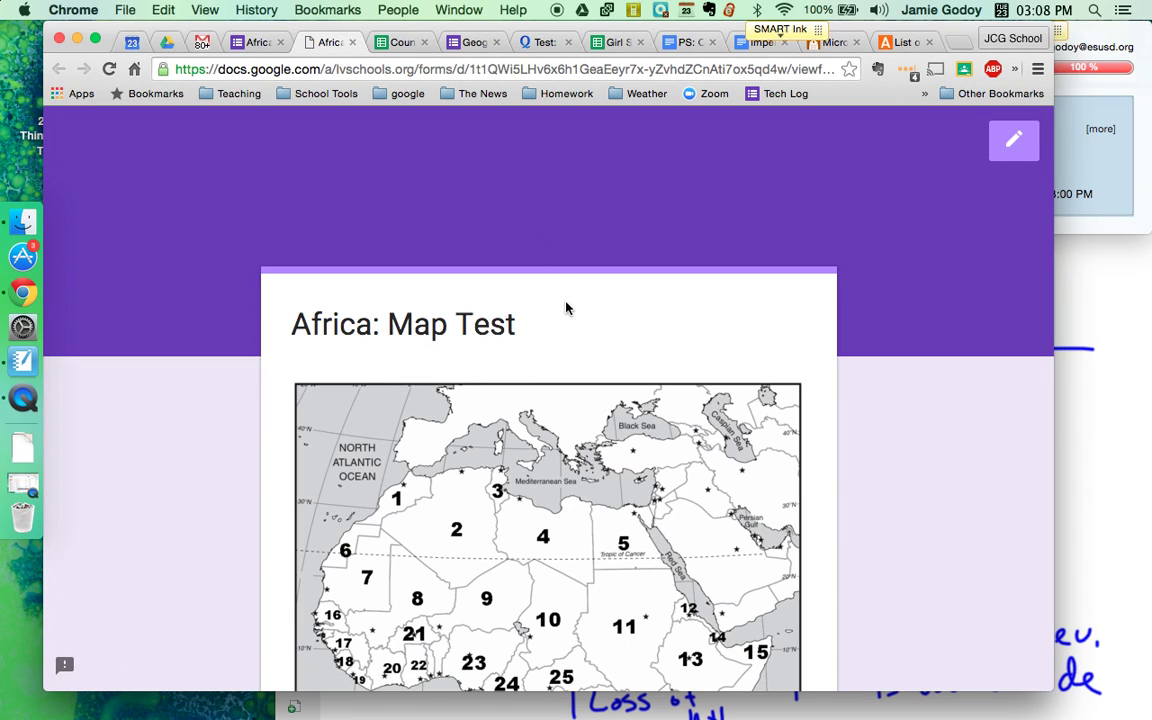
{"action": "scroll", "coordinate": [614, 299], "scroll_direction": "down", "scroll_amount": 15}
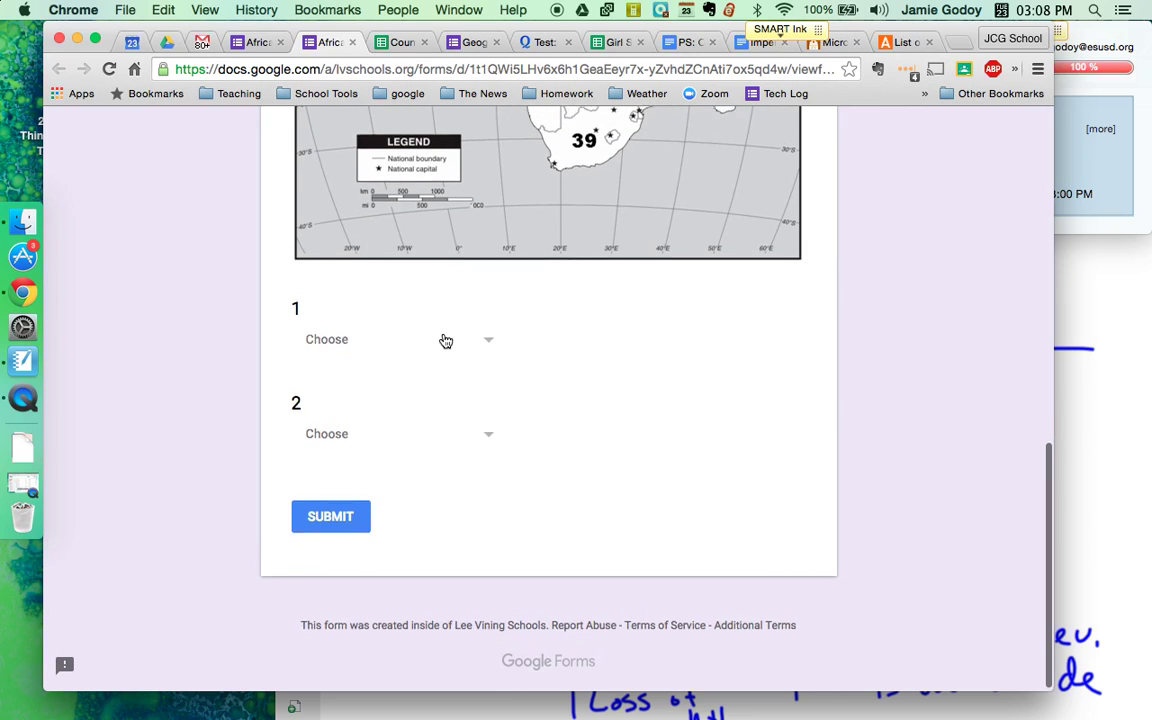
{"action": "scroll", "coordinate": [442, 339], "scroll_direction": "up", "scroll_amount": 15}
{"action": "scroll", "coordinate": [446, 341], "scroll_direction": "up", "scroll_amount": 1}
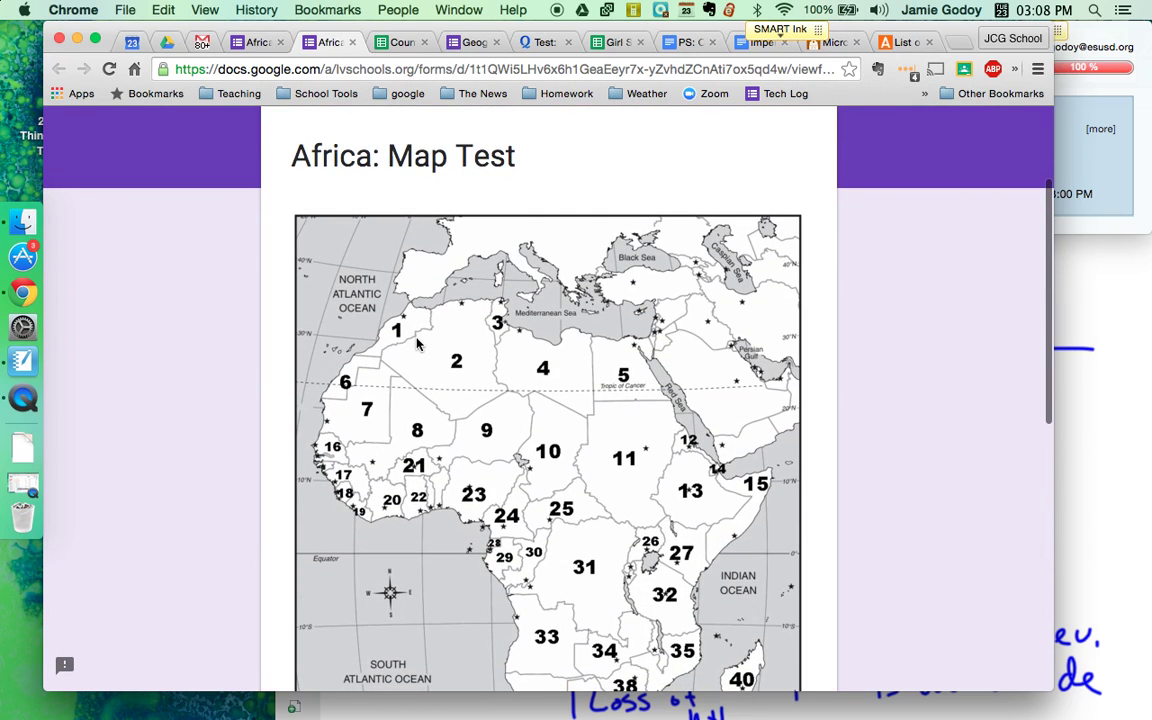
Step: Answer question 1 in the form preview with Morocco
{"action": "scroll", "coordinate": [418, 344], "scroll_direction": "down", "scroll_amount": 15}
{"action": "left_click", "coordinate": [418, 338]}
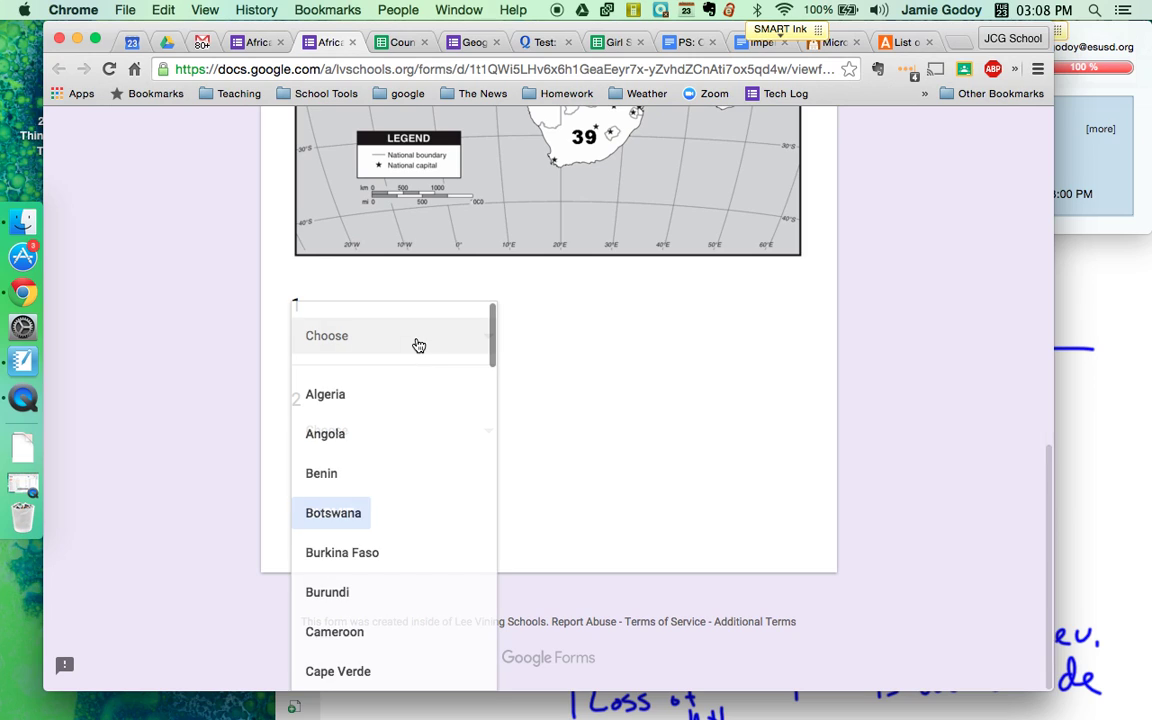
{"action": "scroll", "coordinate": [388, 443], "scroll_direction": "down", "scroll_amount": 10}
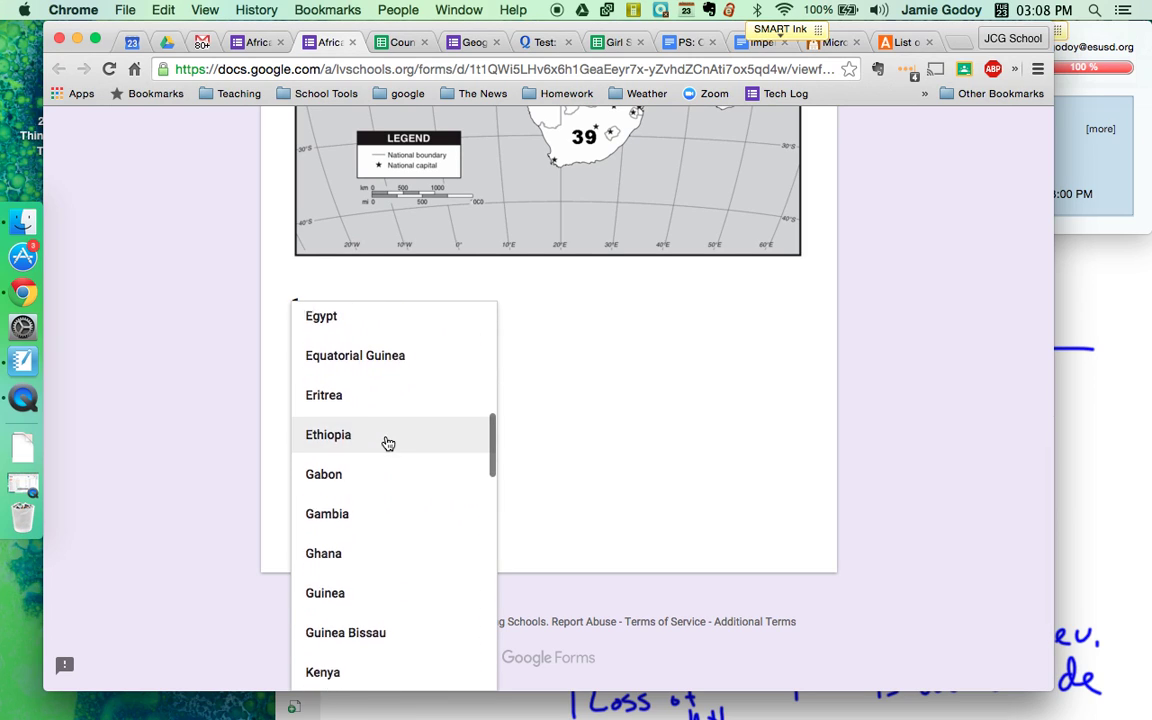
{"action": "scroll", "coordinate": [388, 443], "scroll_direction": "down", "scroll_amount": 5}
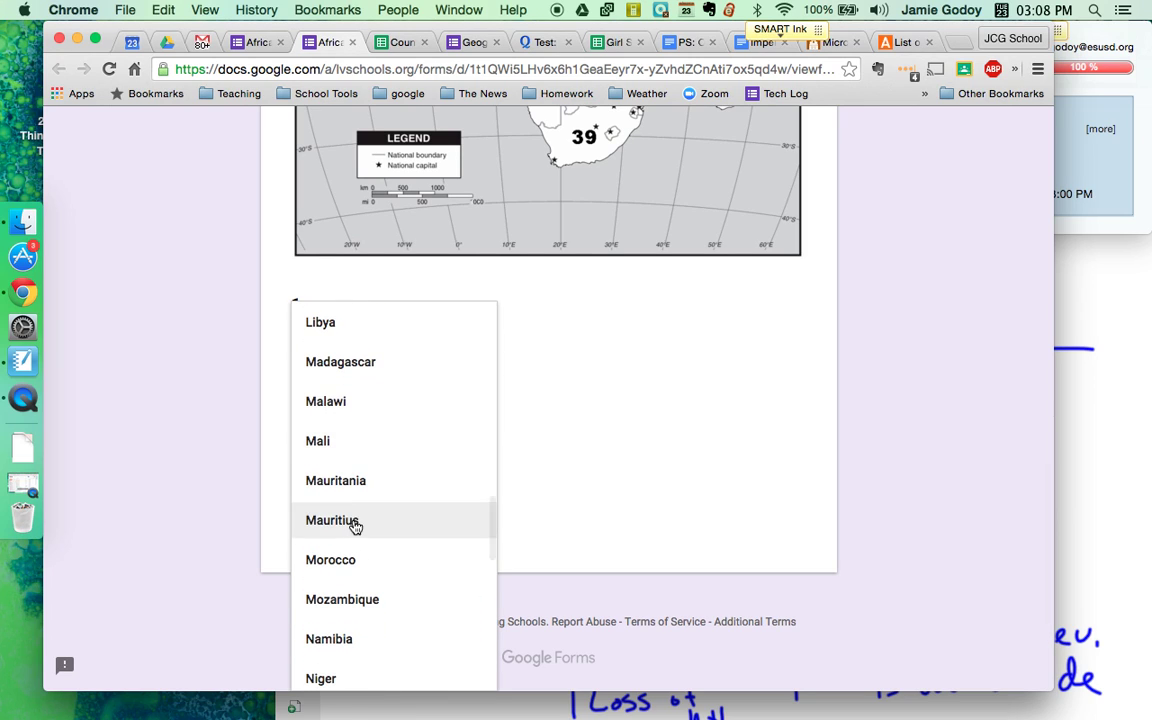
{"action": "left_click", "coordinate": [352, 560]}
Step: Answer question 2 in the form preview with Algeria
{"action": "scroll", "coordinate": [579, 440], "scroll_direction": "up", "scroll_amount": 10}
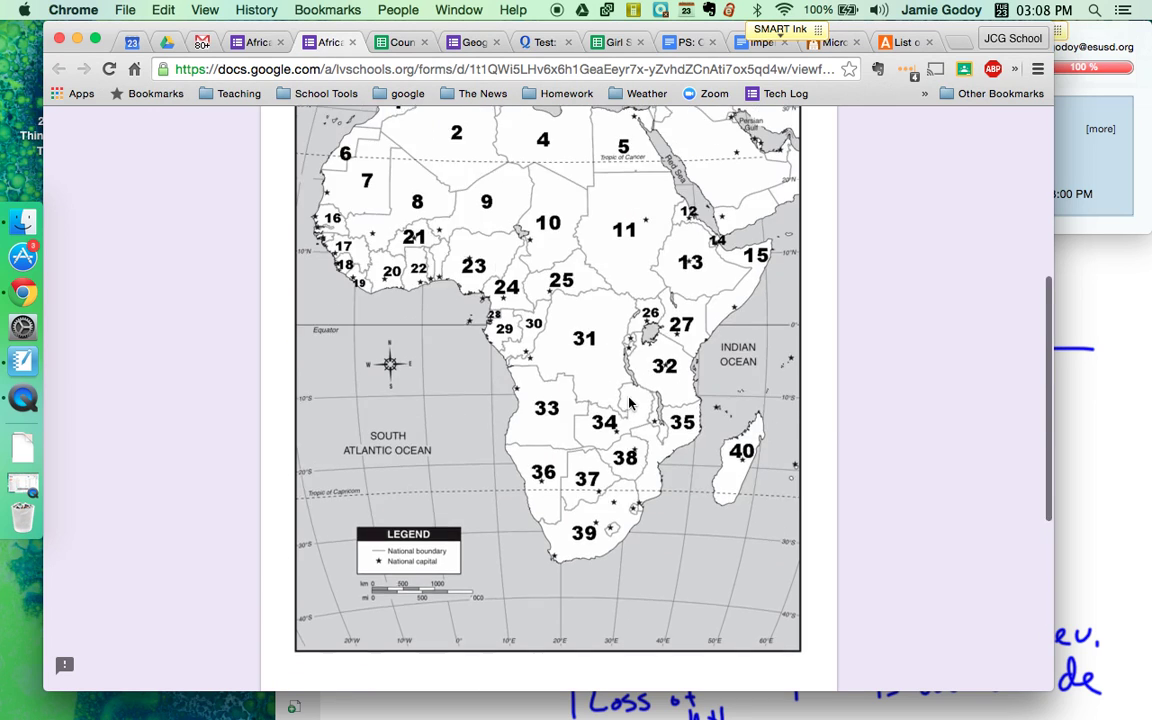
{"action": "scroll", "coordinate": [620, 410], "scroll_direction": "down", "scroll_amount": 6}
{"action": "scroll", "coordinate": [629, 403], "scroll_direction": "down", "scroll_amount": 5}
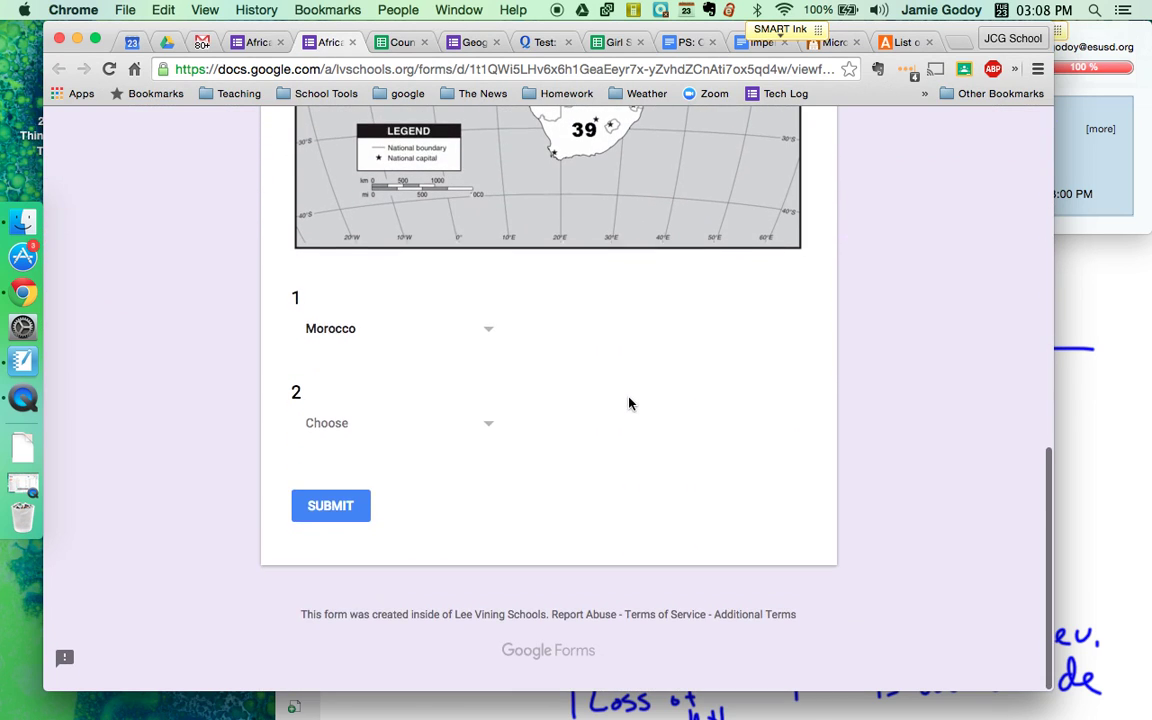
{"action": "left_click", "coordinate": [478, 435]}
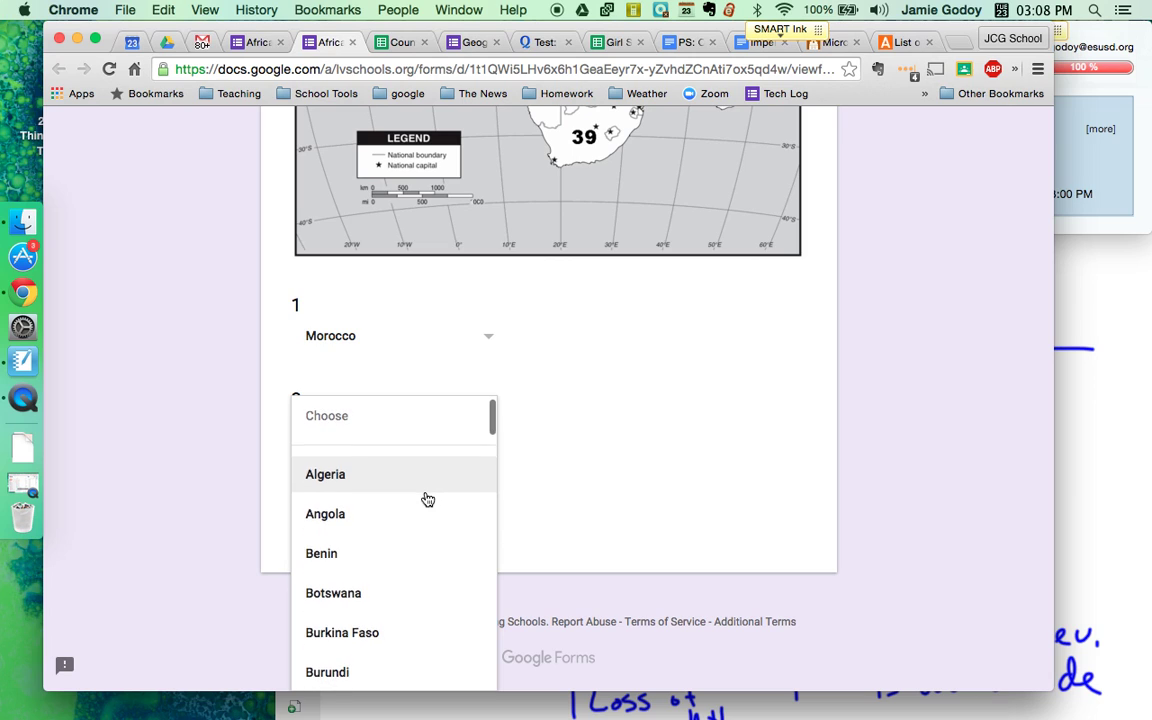
{"action": "left_click", "coordinate": [414, 490]}
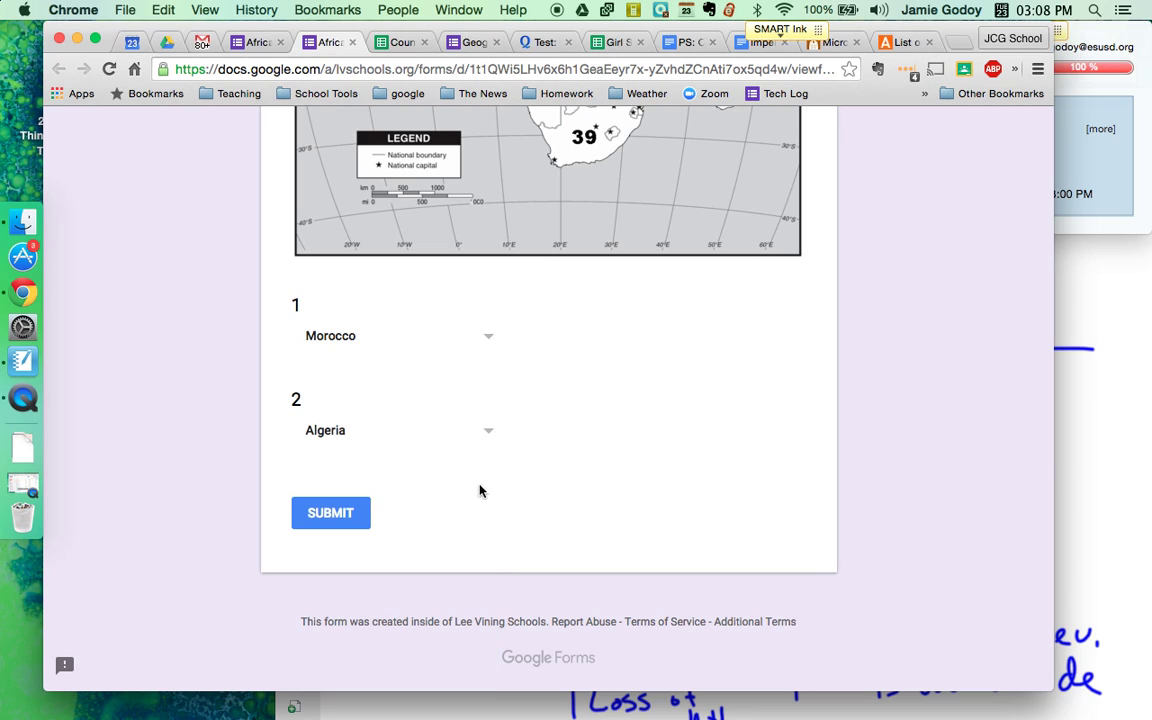
{"action": "left_click", "coordinate": [331, 513]}
{"action": "scroll", "coordinate": [784, 413], "scroll_direction": "down", "scroll_amount": 5}
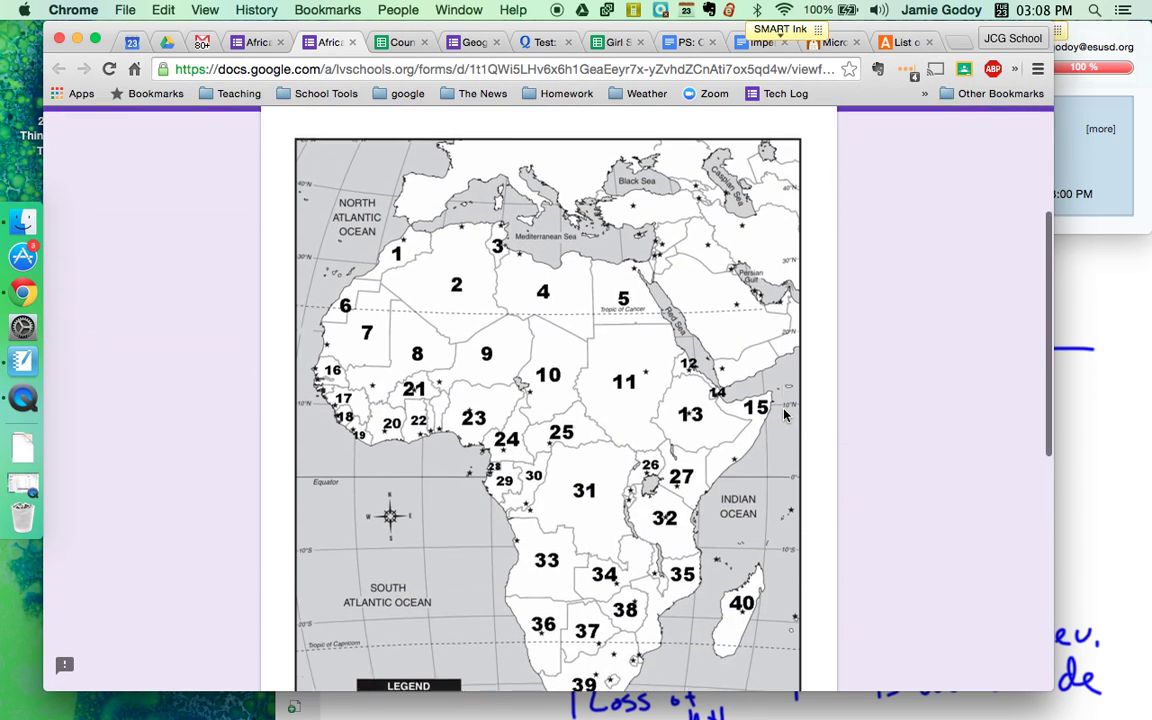
{"action": "scroll", "coordinate": [784, 413], "scroll_direction": "up", "scroll_amount": 5}
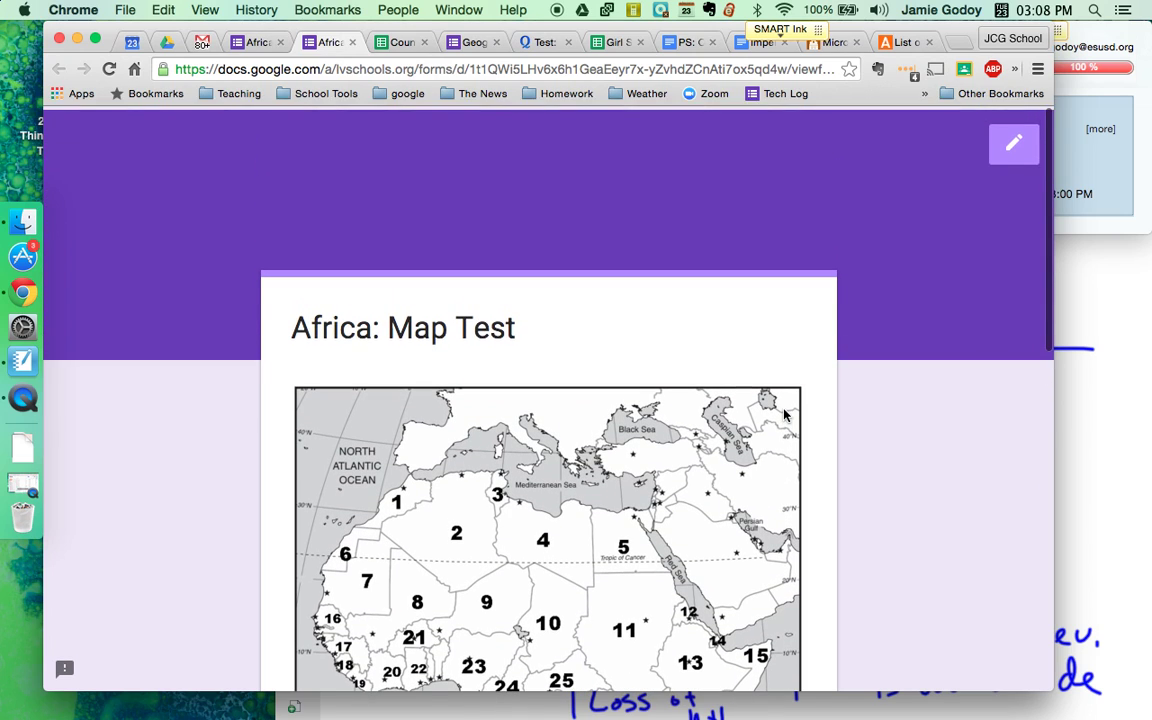
{"action": "scroll", "coordinate": [785, 413], "scroll_direction": "down", "scroll_amount": 5}
{"action": "scroll", "coordinate": [705, 366], "scroll_direction": "up", "scroll_amount": 5}
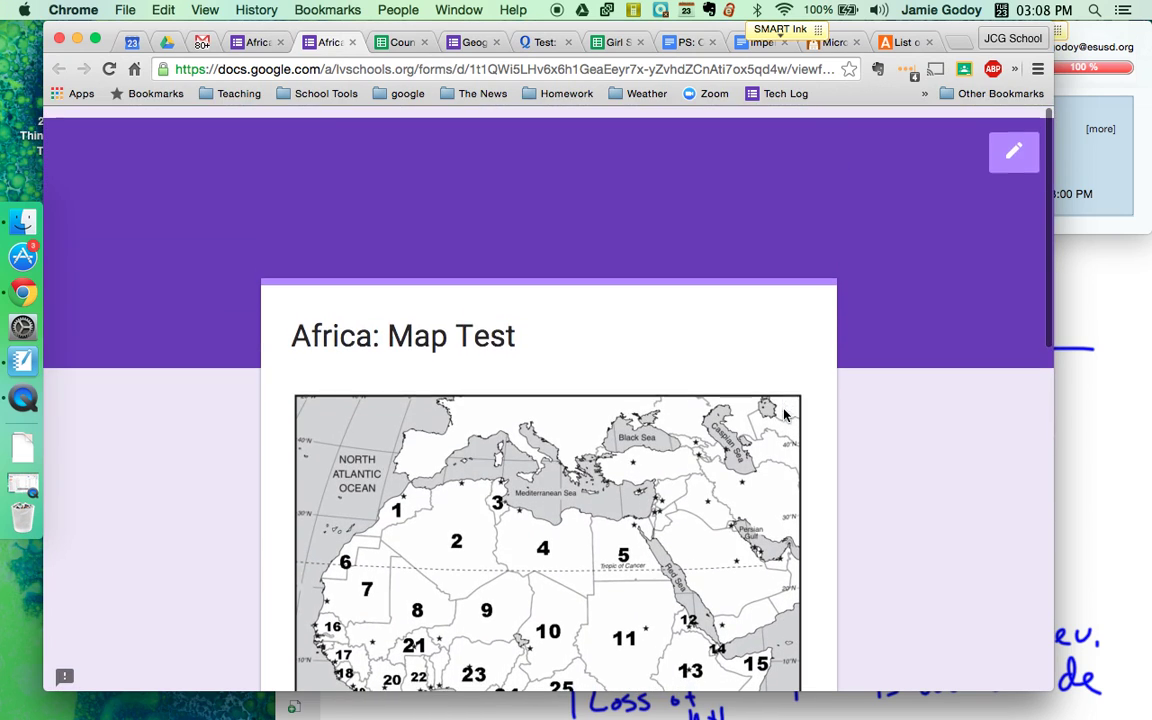